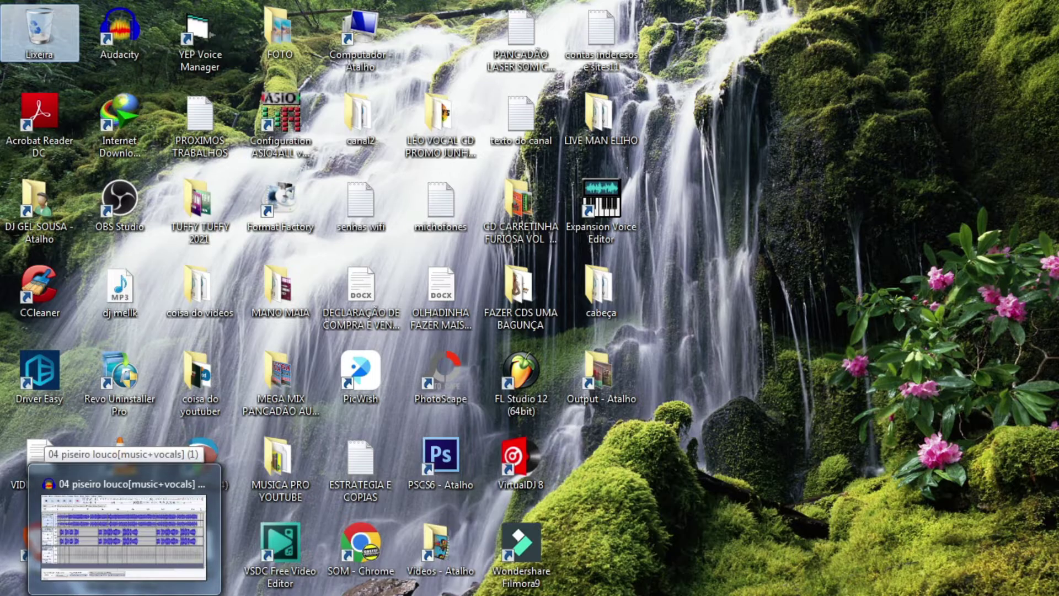
Step: Switch to the Audacity project 04 piseiro louco[music+vocals] (1) and slightly reduce the vocal track's height
{"action": "left_click", "coordinate": [148, 562]}
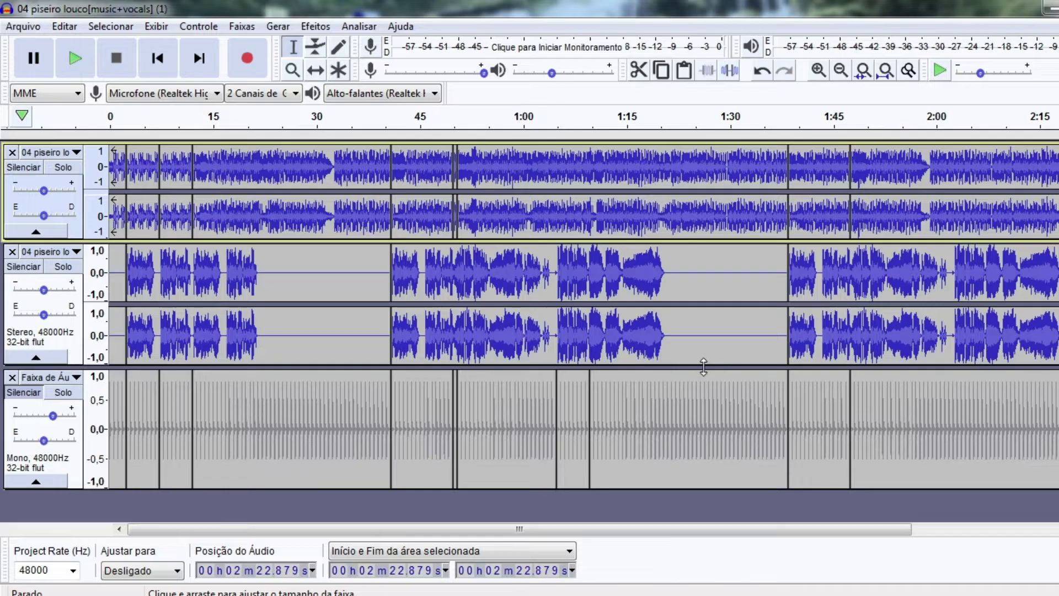
{"action": "left_click_drag", "start_coordinate": [704, 365], "coordinate": [704, 363]}
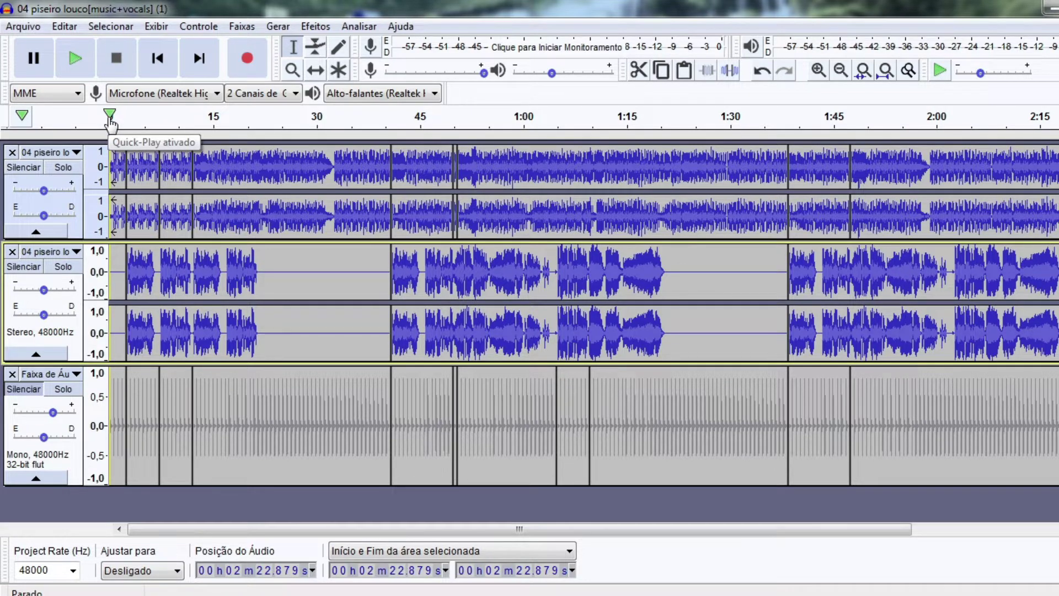
Step: Examine the arrangement of the music, vocal and click tracks along the timeline, from the beginning to the end of the song
{"action": "left_click", "coordinate": [818, 70]}
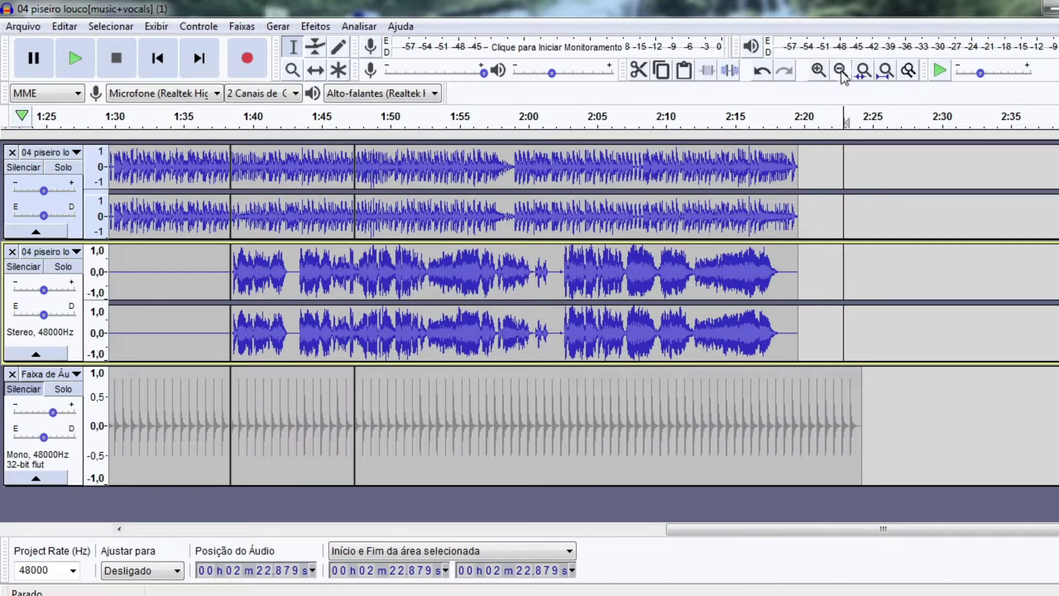
{"action": "left_click", "coordinate": [841, 71]}
{"action": "left_click", "coordinate": [840, 71]}
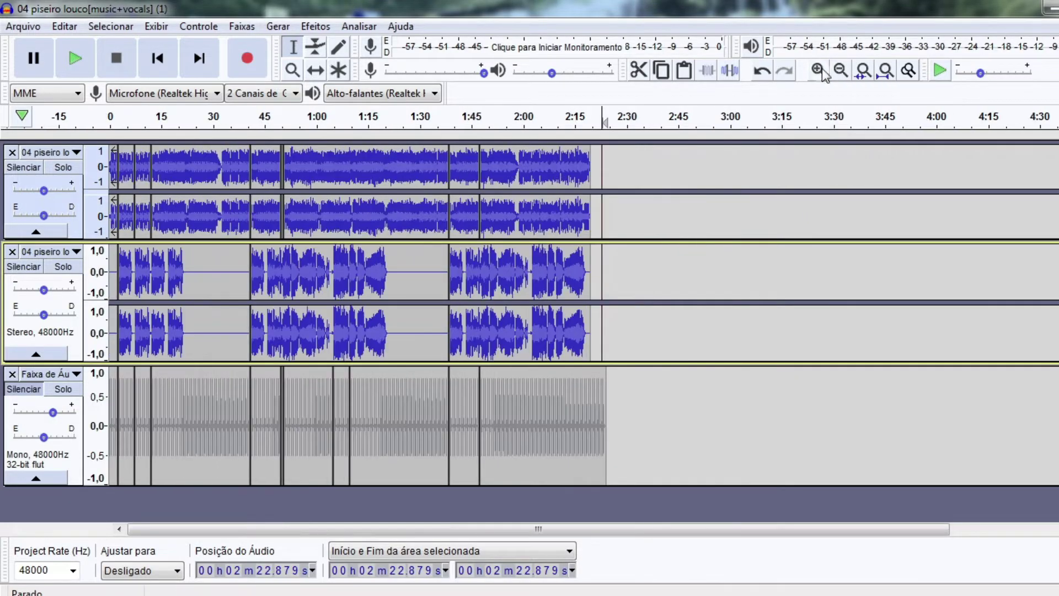
{"action": "left_click", "coordinate": [819, 74]}
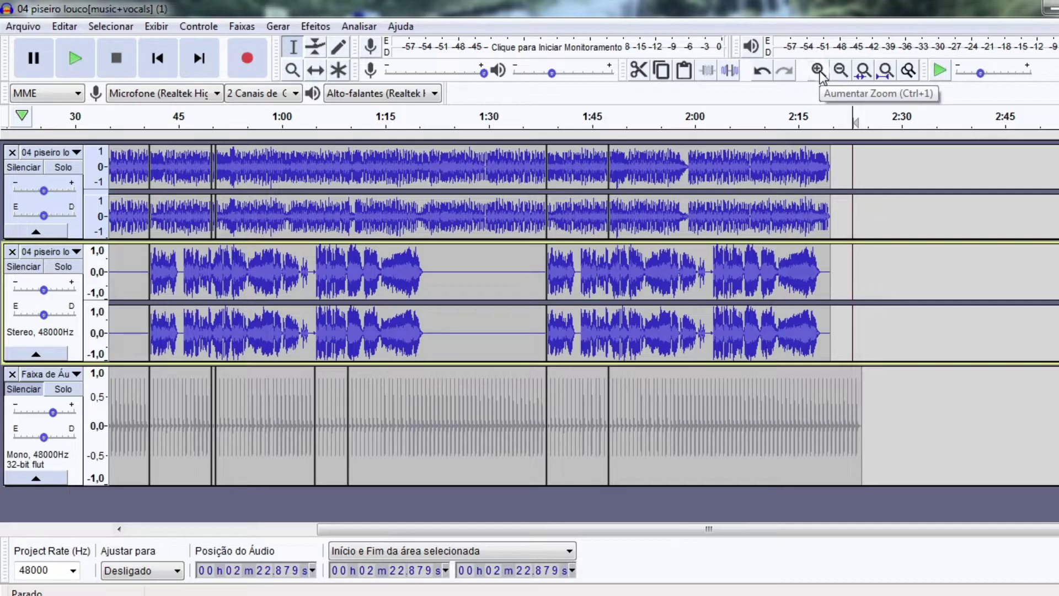
{"action": "left_click", "coordinate": [819, 71]}
{"action": "left_click", "coordinate": [840, 71]}
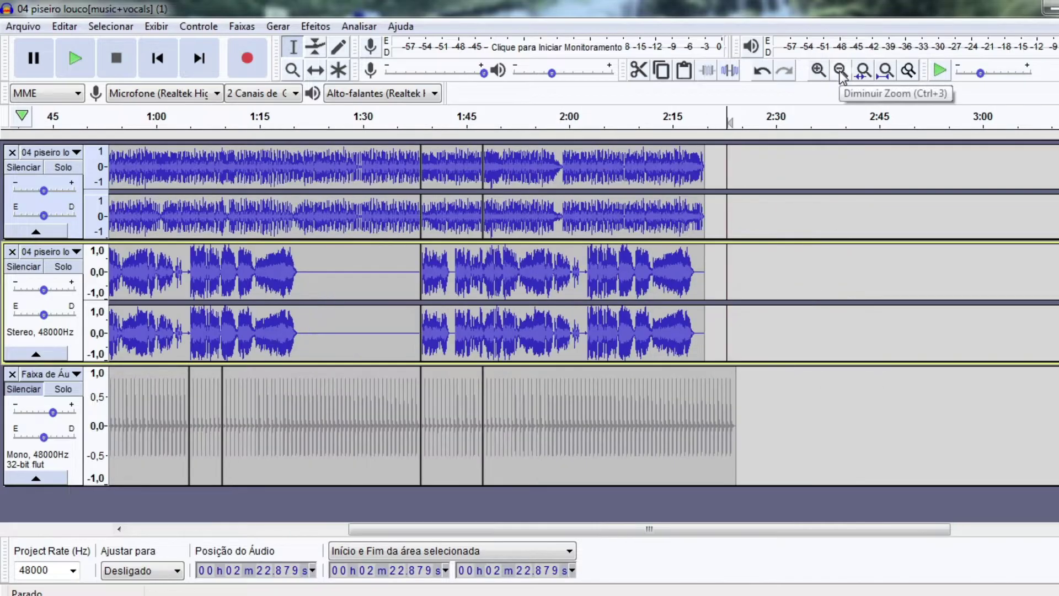
{"action": "left_click_drag", "start_coordinate": [571, 528], "coordinate": [289, 538]}
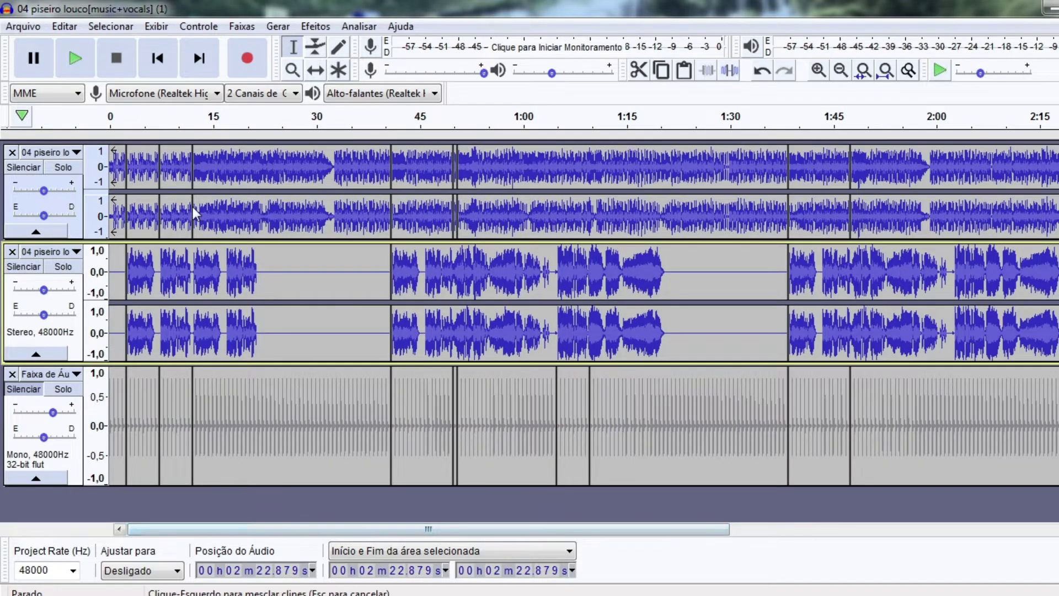
{"action": "left_click", "coordinate": [818, 68]}
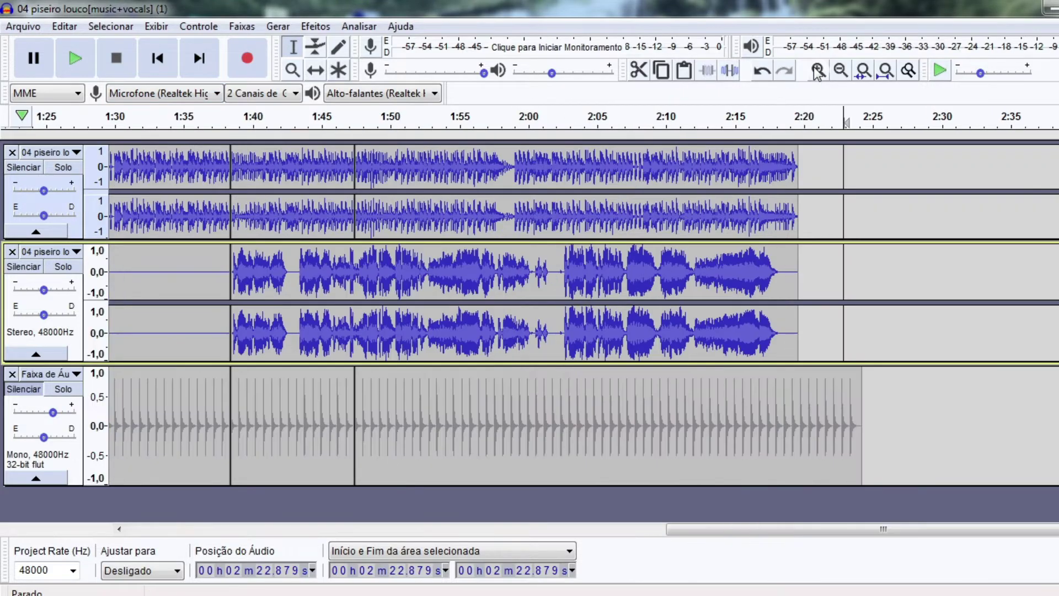
{"action": "double_click", "coordinate": [169, 169]}
{"action": "left_click", "coordinate": [183, 268]}
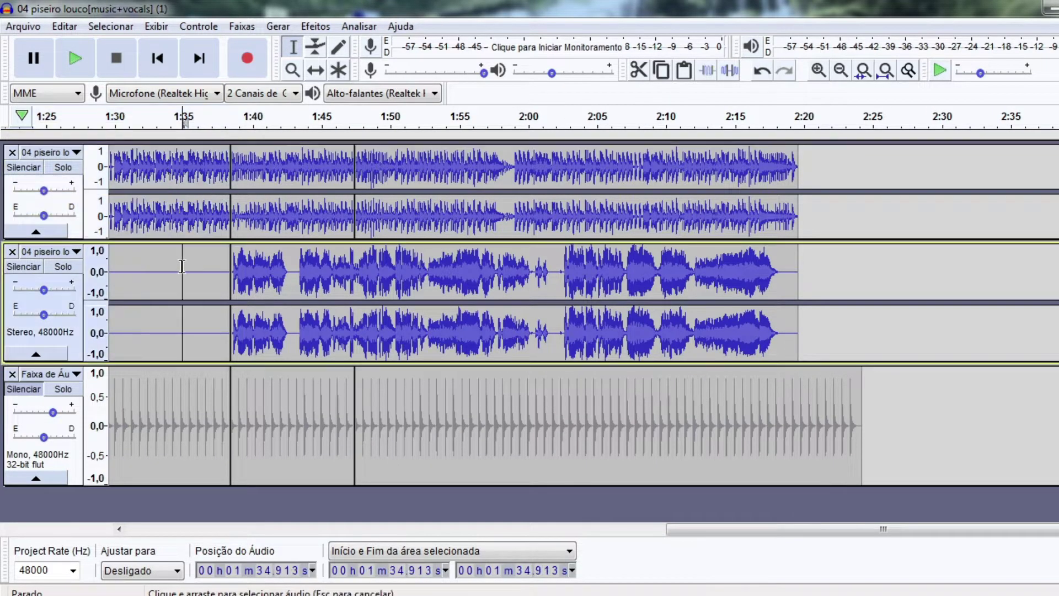
{"action": "left_click", "coordinate": [161, 331]}
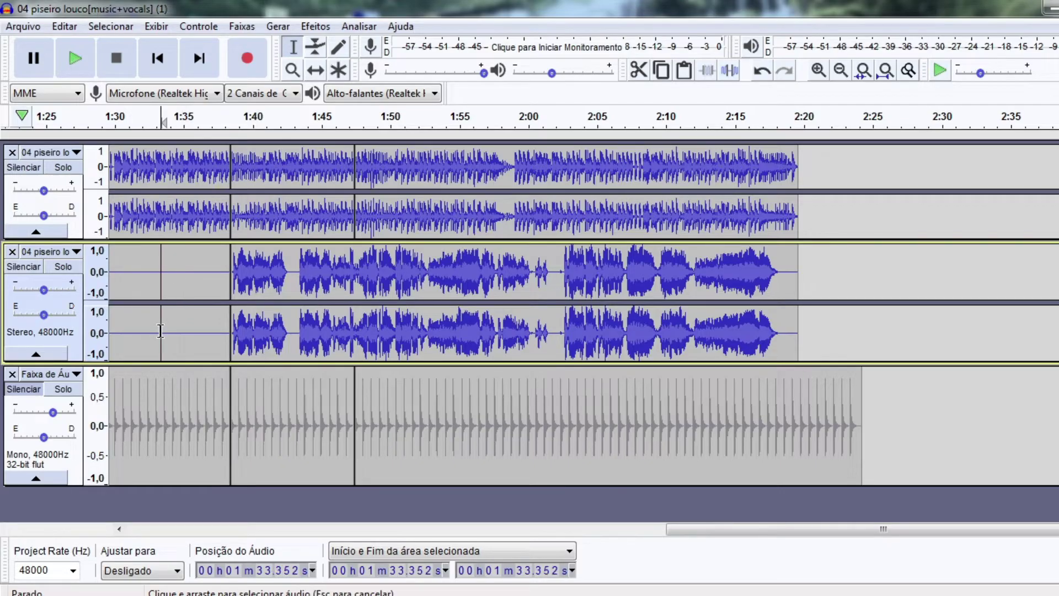
{"action": "left_click", "coordinate": [162, 226]}
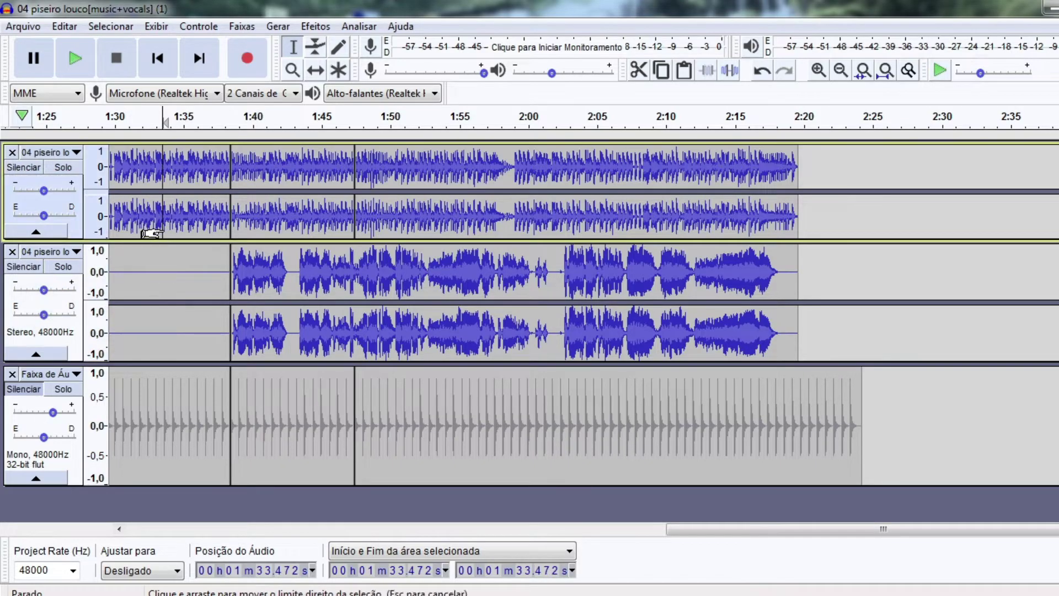
{"action": "left_click", "coordinate": [168, 279]}
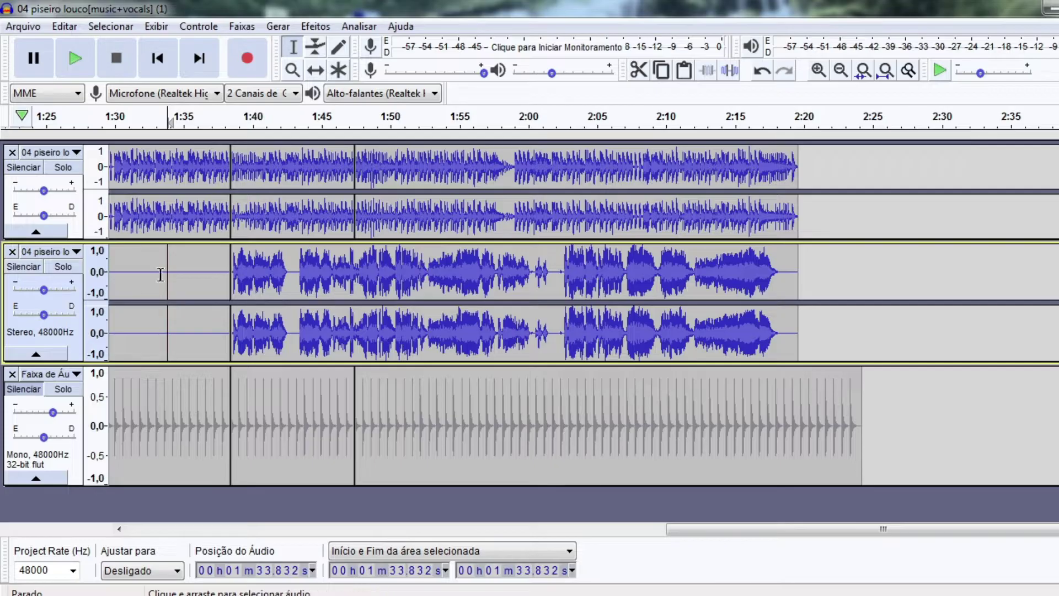
{"action": "double_click", "coordinate": [143, 226]}
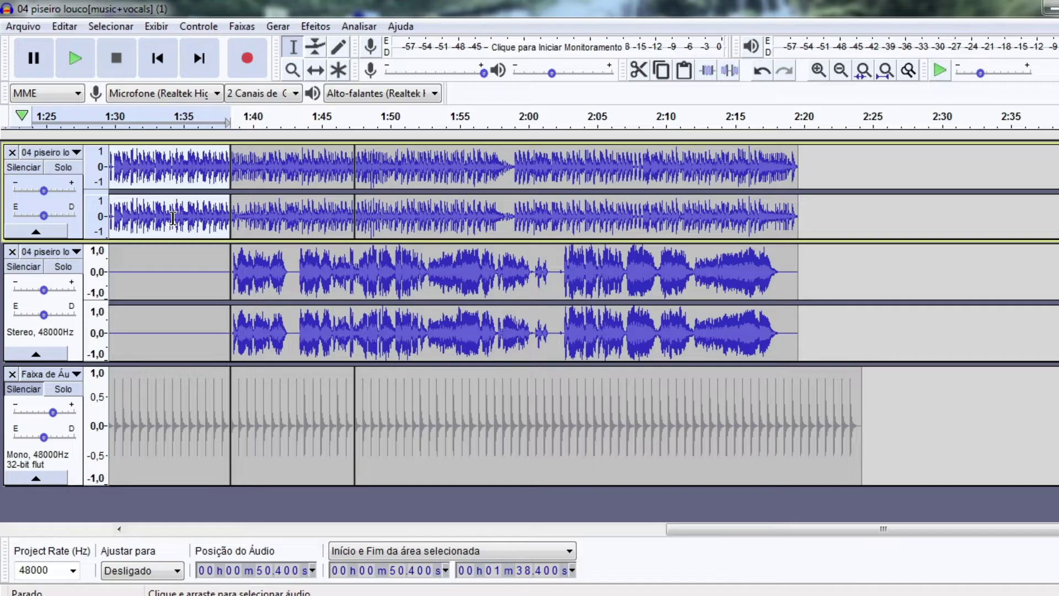
Step: Mute the music track and listen to the vocal track alone from about 1:38 and about 1:40
{"action": "left_click", "coordinate": [224, 277]}
{"action": "left_click", "coordinate": [23, 167]}
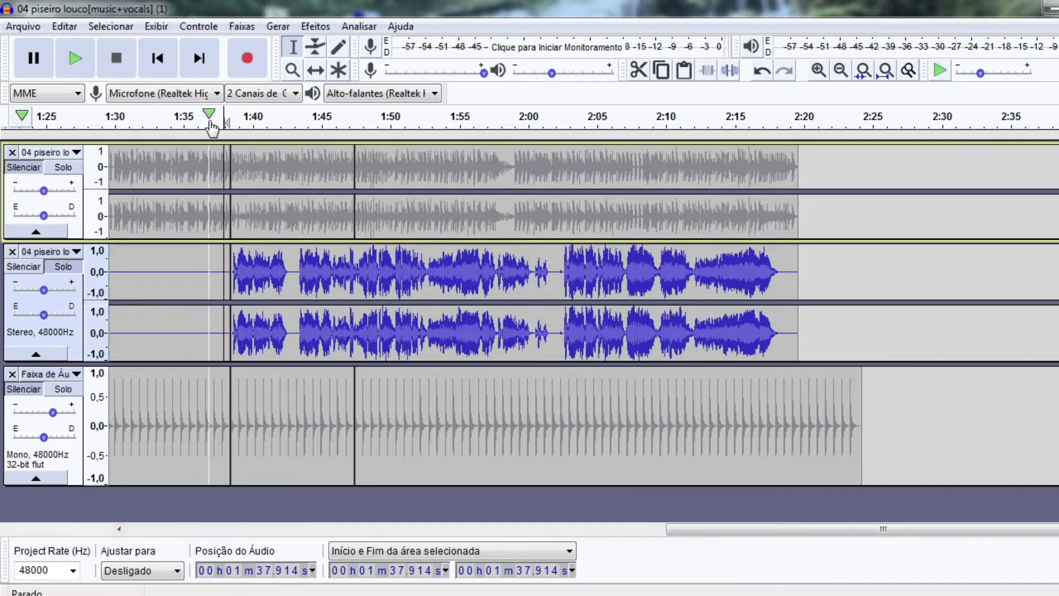
{"action": "left_click", "coordinate": [229, 117]}
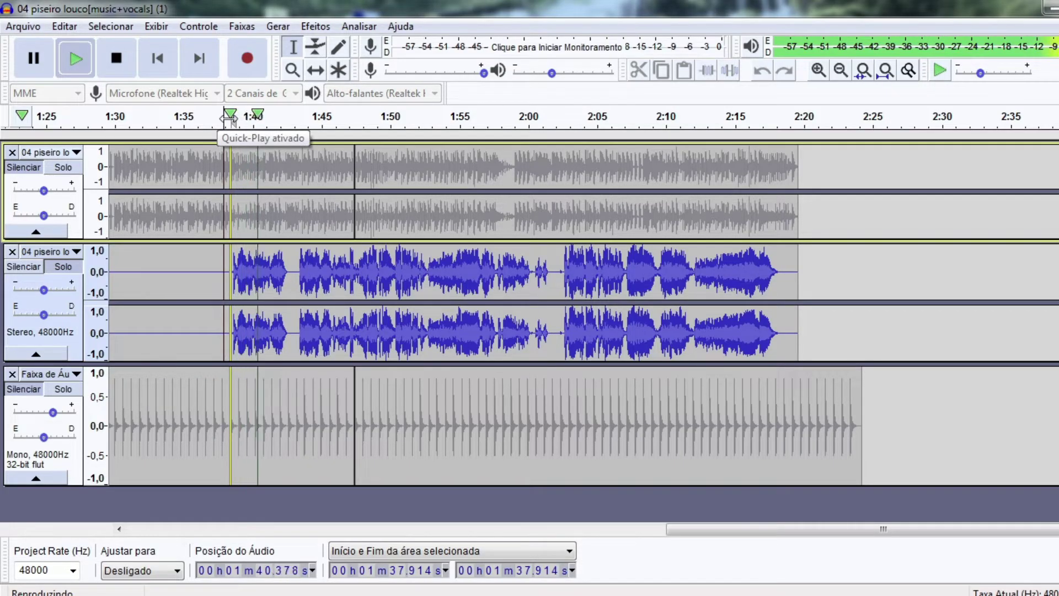
{"action": "left_click", "coordinate": [228, 117]}
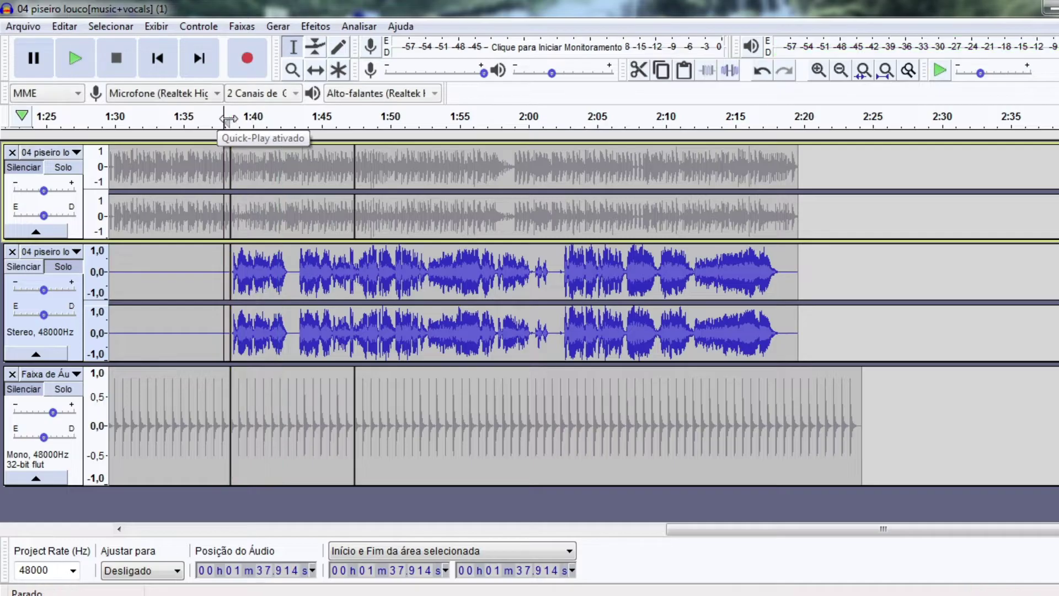
{"action": "left_click", "coordinate": [250, 275]}
{"action": "key", "text": "space"}
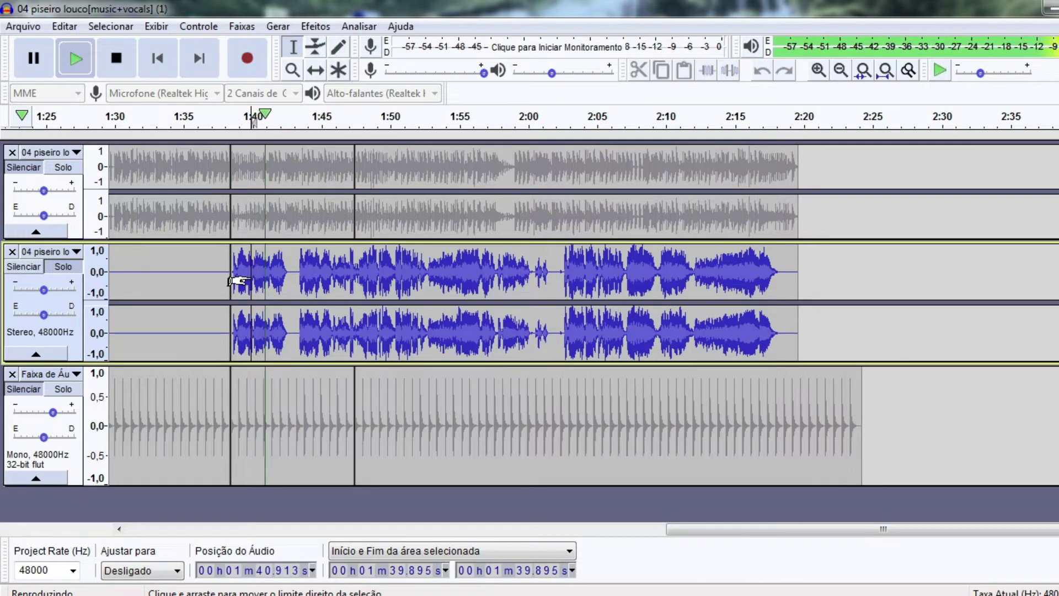
{"action": "key", "text": "space"}
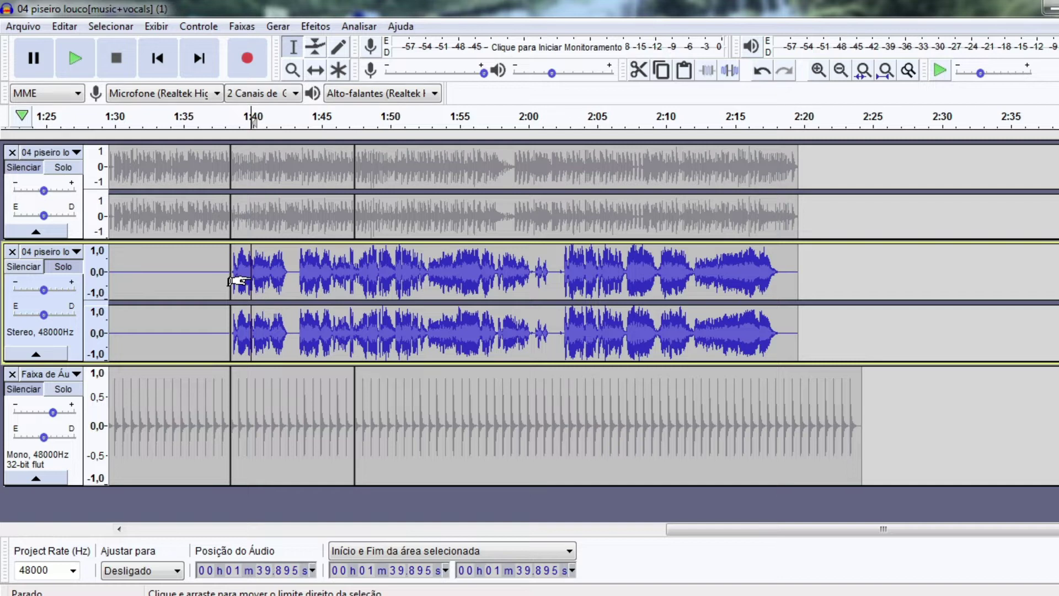
Step: Listen to short passages of the isolated vocal from about 1:43, 1:52 and 2:02
{"action": "left_click", "coordinate": [296, 276]}
{"action": "key", "text": "space"}
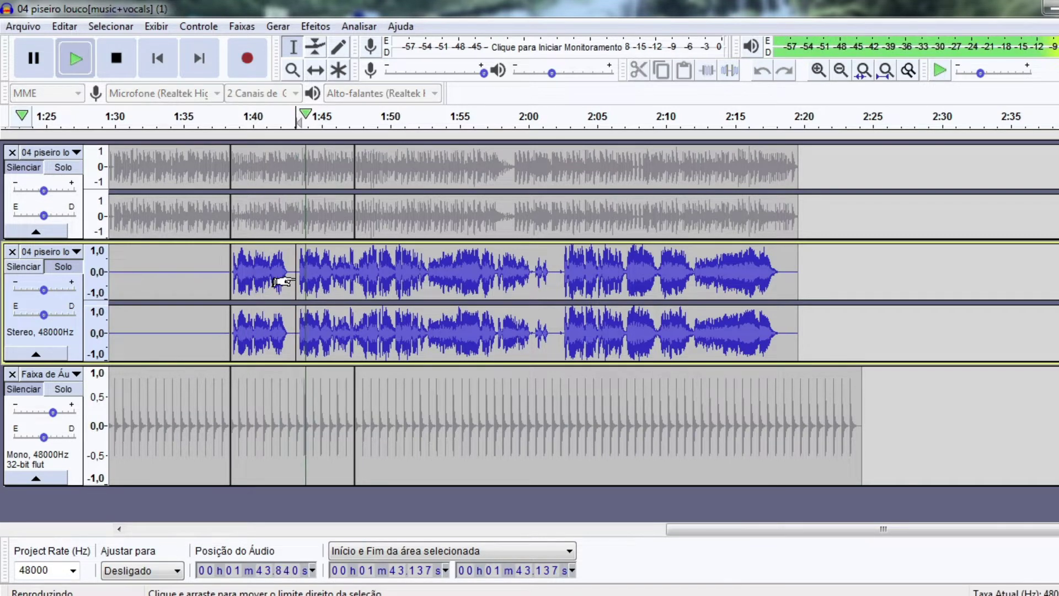
{"action": "key", "text": "space"}
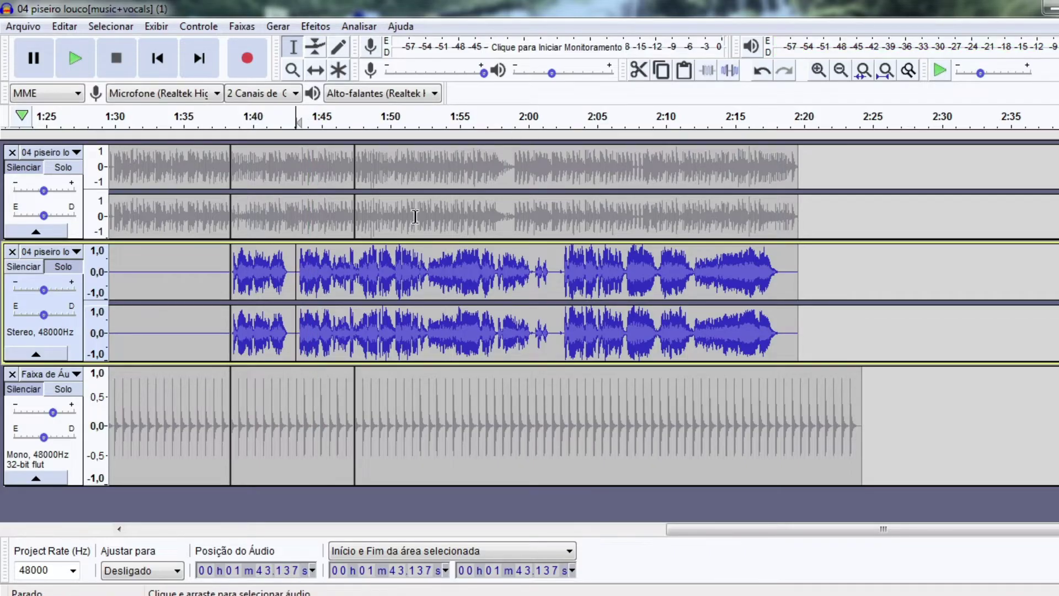
{"action": "left_click", "coordinate": [422, 274]}
{"action": "key", "text": "space"}
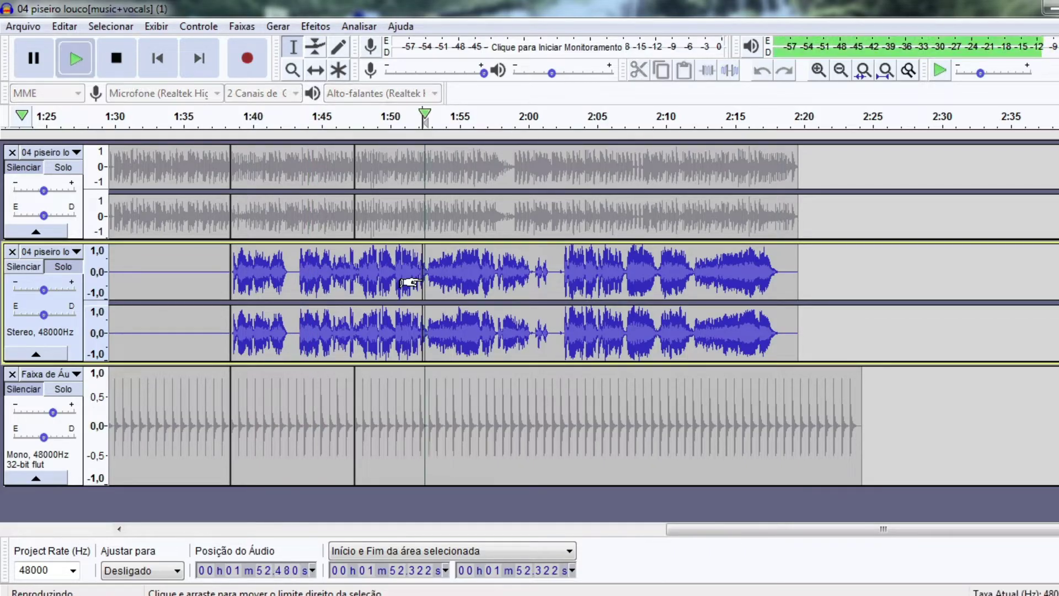
{"action": "key", "text": "space"}
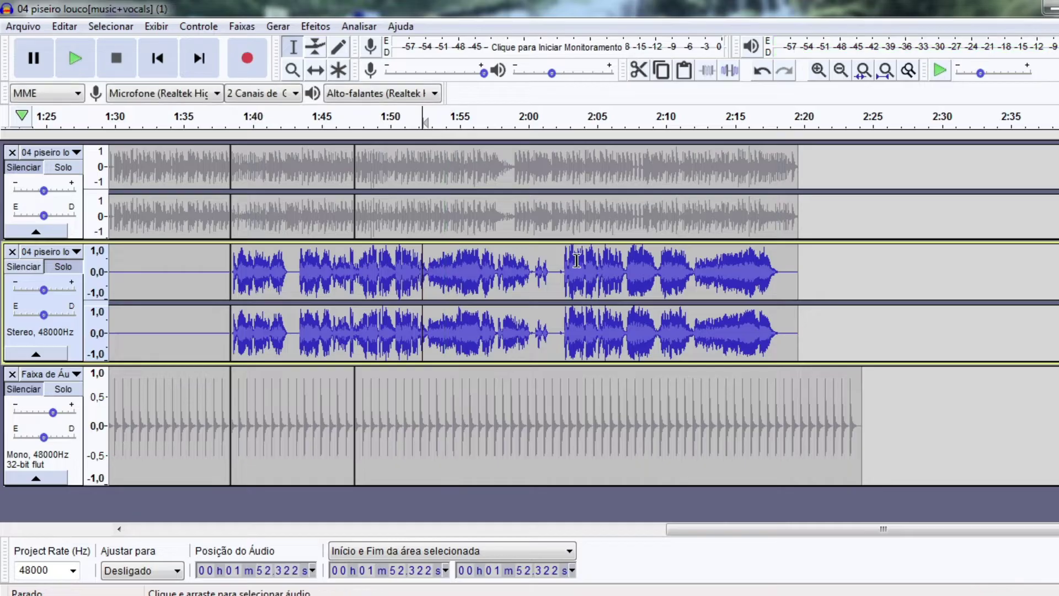
{"action": "left_click", "coordinate": [562, 276]}
{"action": "key", "text": "space"}
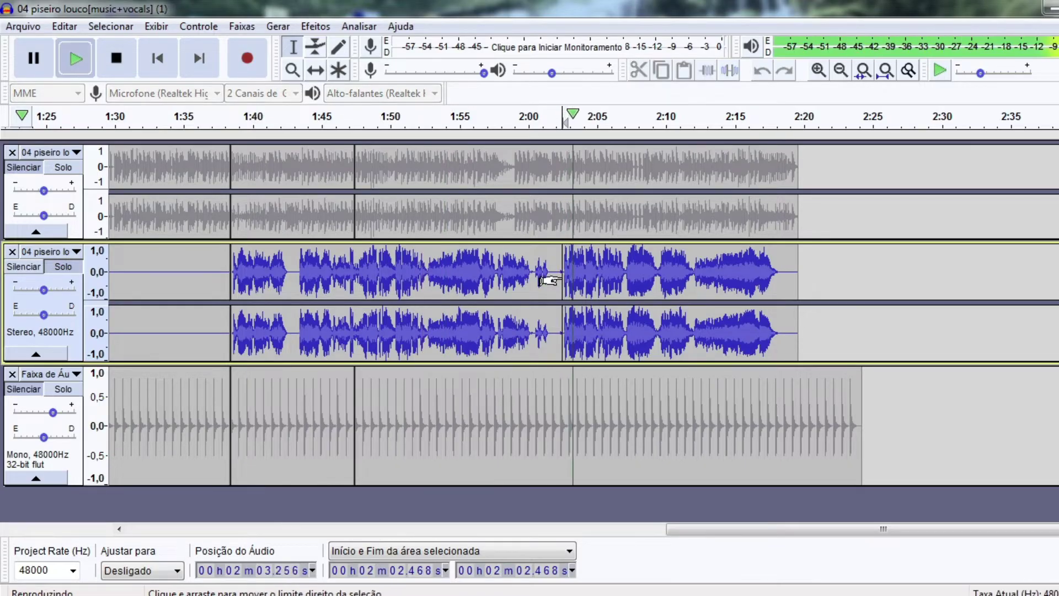
{"action": "key", "text": "space"}
Step: Unmute the music track and briefly play the music and vocals together from about 1:30
{"action": "left_click", "coordinate": [27, 176]}
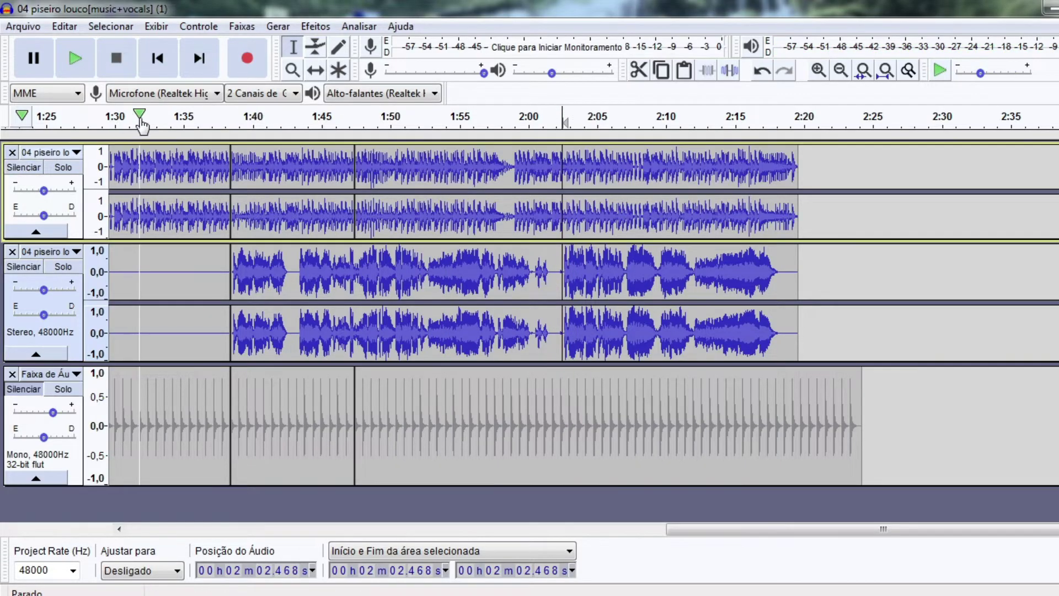
{"action": "left_click", "coordinate": [110, 123]}
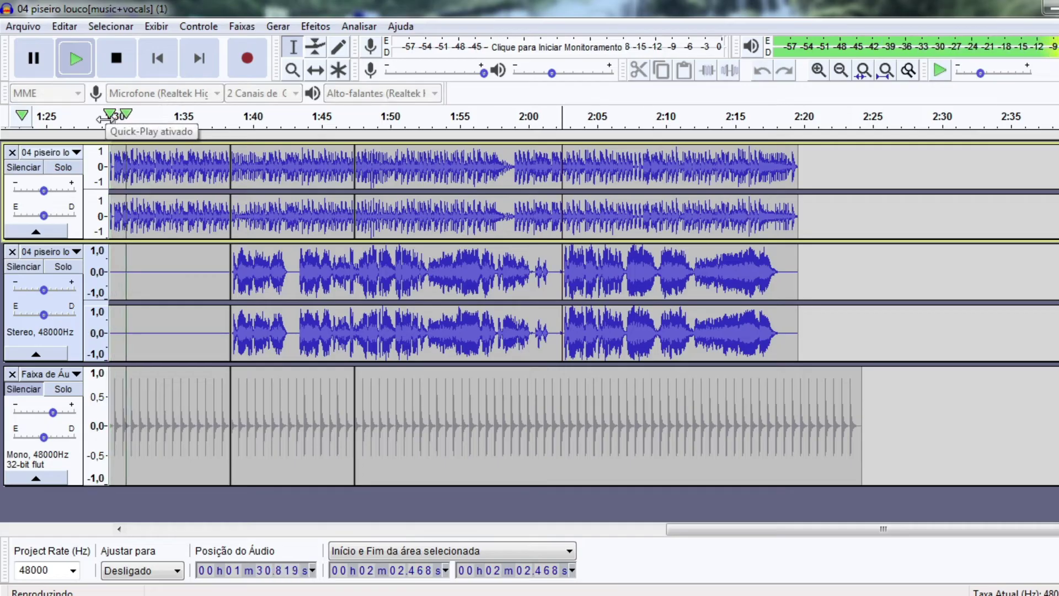
{"action": "key", "text": "space"}
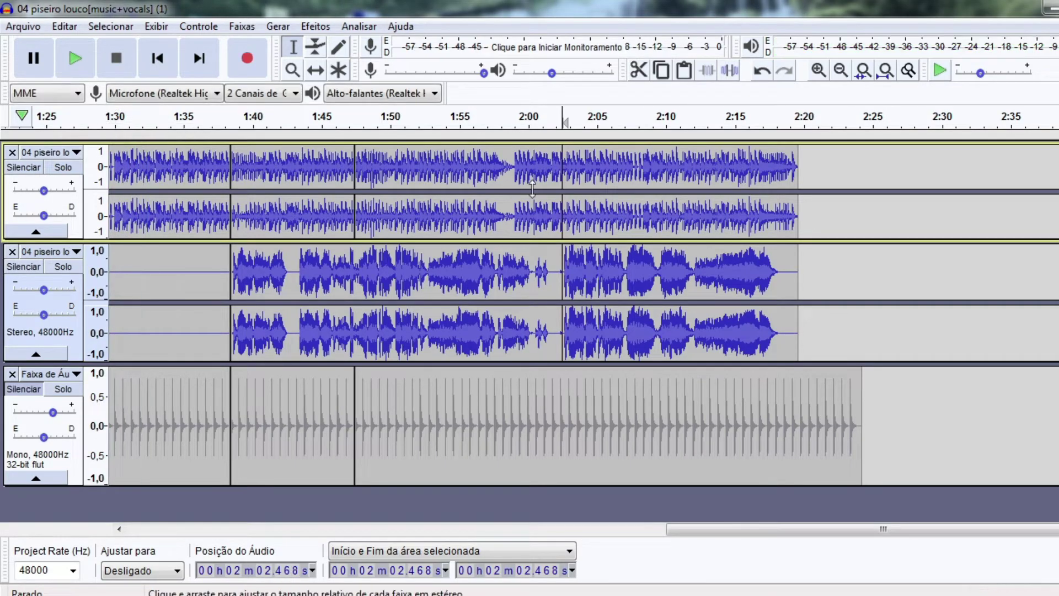
Step: Reduce the vocal track's height slightly and place the cursor in it at about 1:13
{"action": "left_click", "coordinate": [840, 71]}
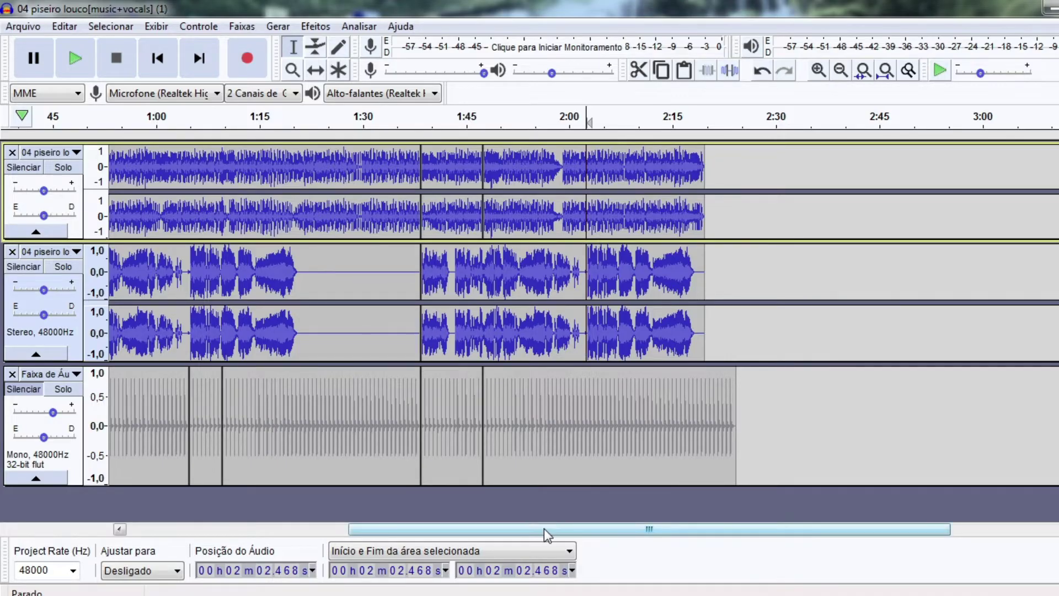
{"action": "left_click_drag", "start_coordinate": [544, 529], "coordinate": [306, 529]}
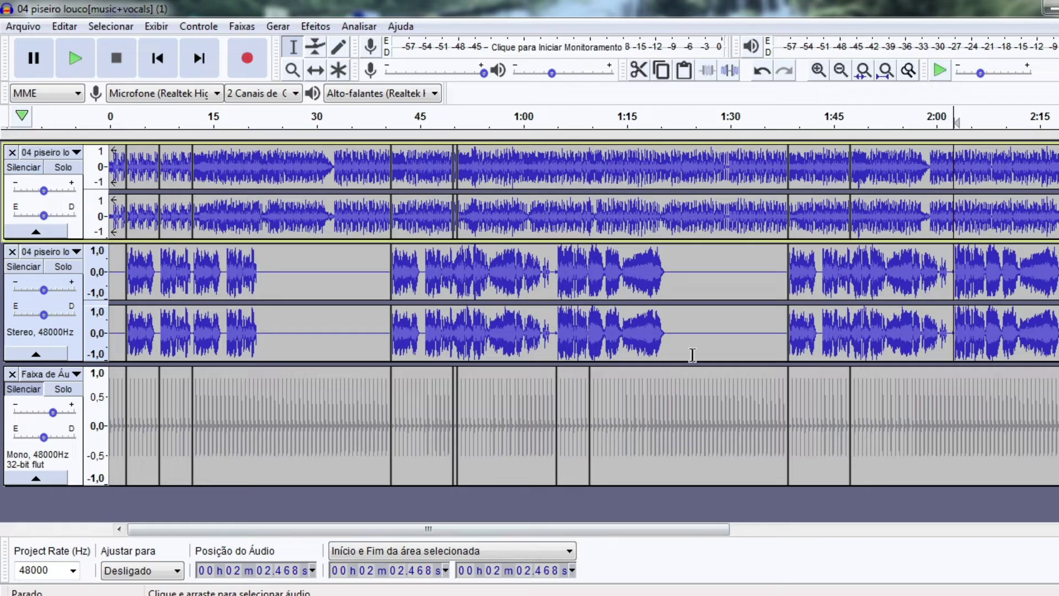
{"action": "left_click_drag", "start_coordinate": [696, 363], "coordinate": [699, 356]}
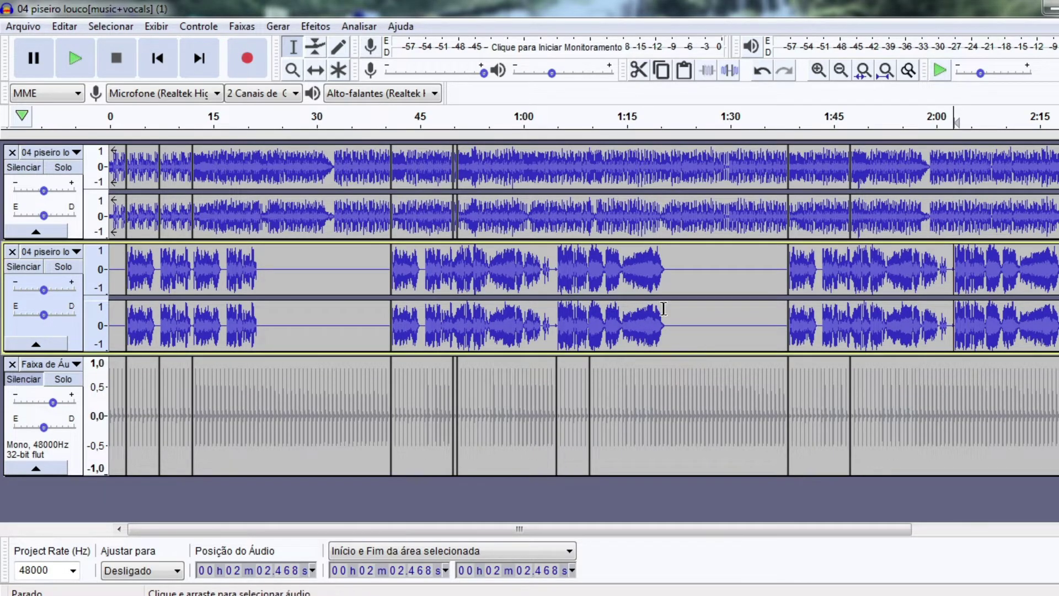
{"action": "left_click", "coordinate": [613, 266]}
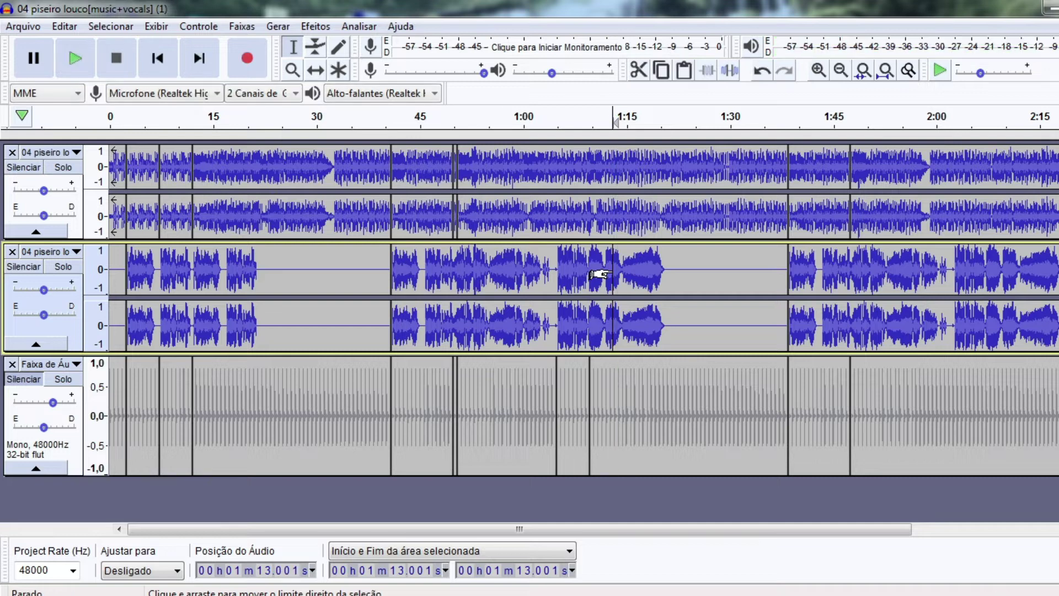
{"action": "left_click", "coordinate": [964, 120]}
{"action": "key", "text": "space"}
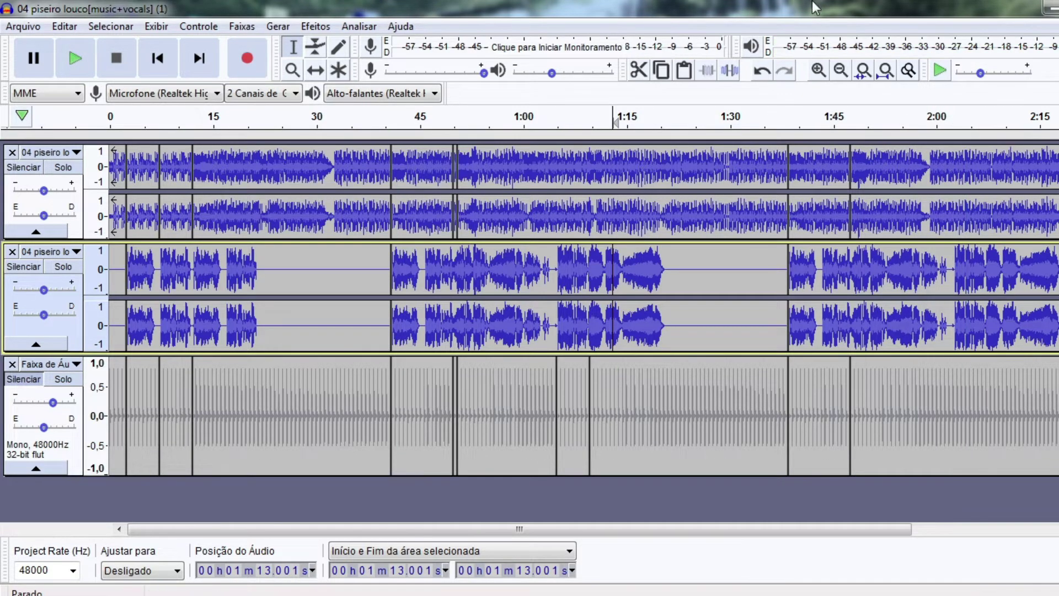
Step: Delete the silent clip at the start of the vocal track, from 0 to 2.4 seconds
{"action": "left_click", "coordinate": [821, 74]}
{"action": "double_click", "coordinate": [822, 73]}
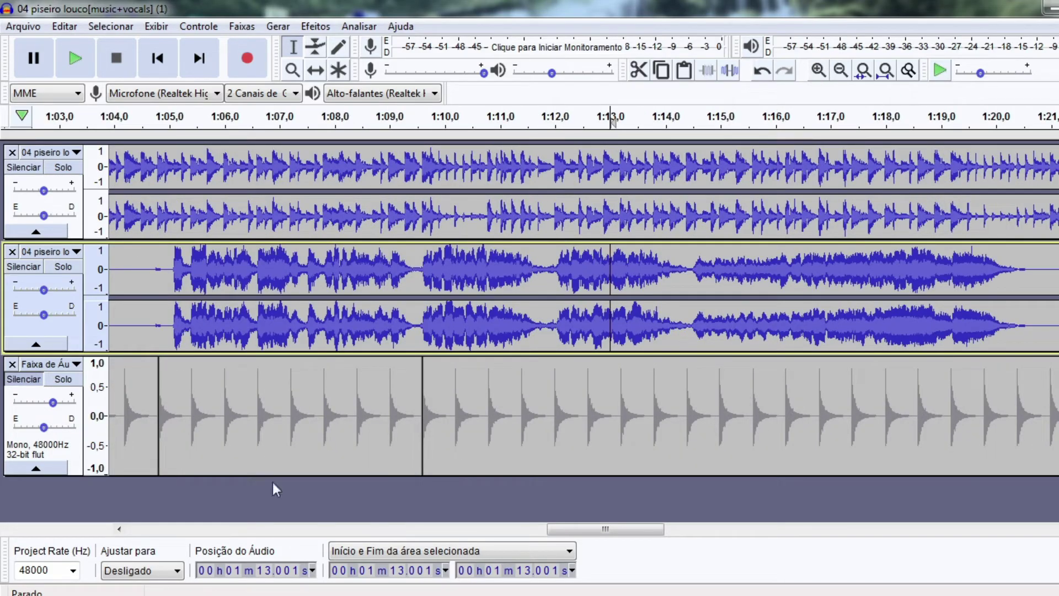
{"action": "left_click_drag", "start_coordinate": [629, 528], "coordinate": [160, 552]}
{"action": "double_click", "coordinate": [181, 277]}
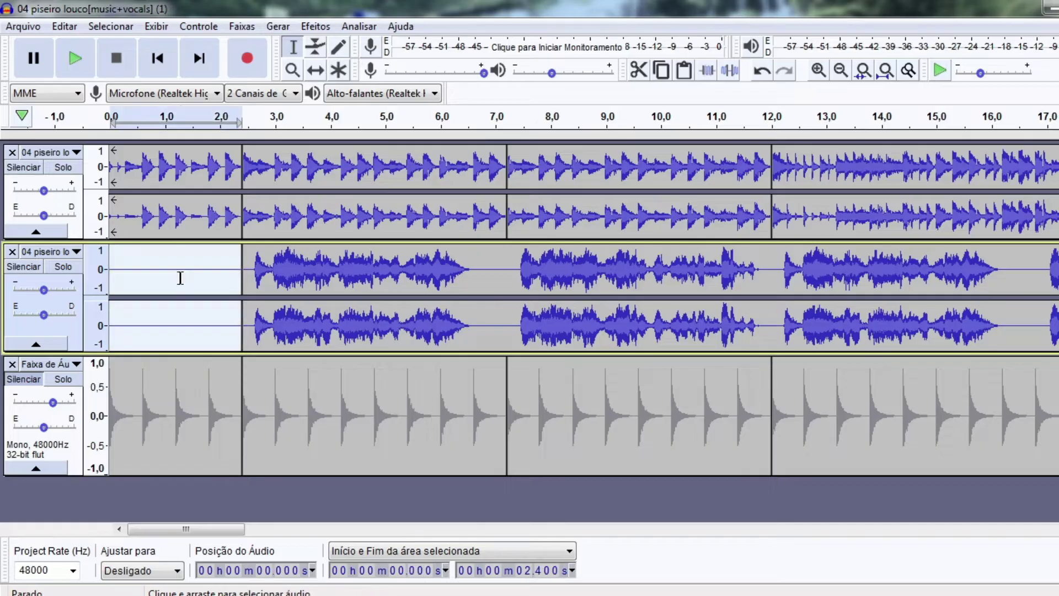
{"action": "key", "text": "Delete"}
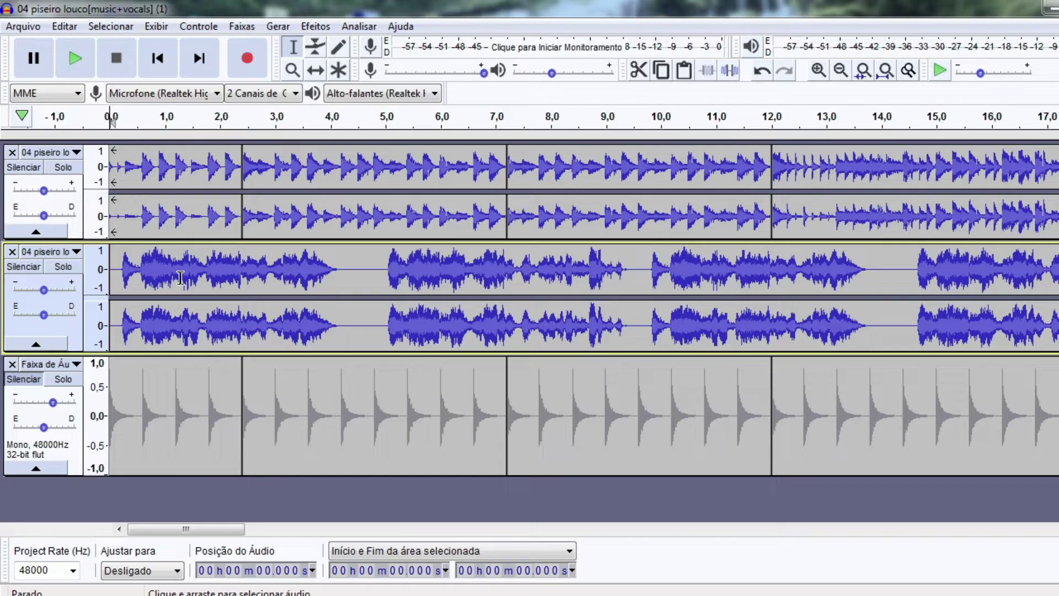
Step: Select the first vocal clip, mute the music track, unmute the metronome track and briefly play the vocals against the metronome from the start
{"action": "double_click", "coordinate": [180, 278]}
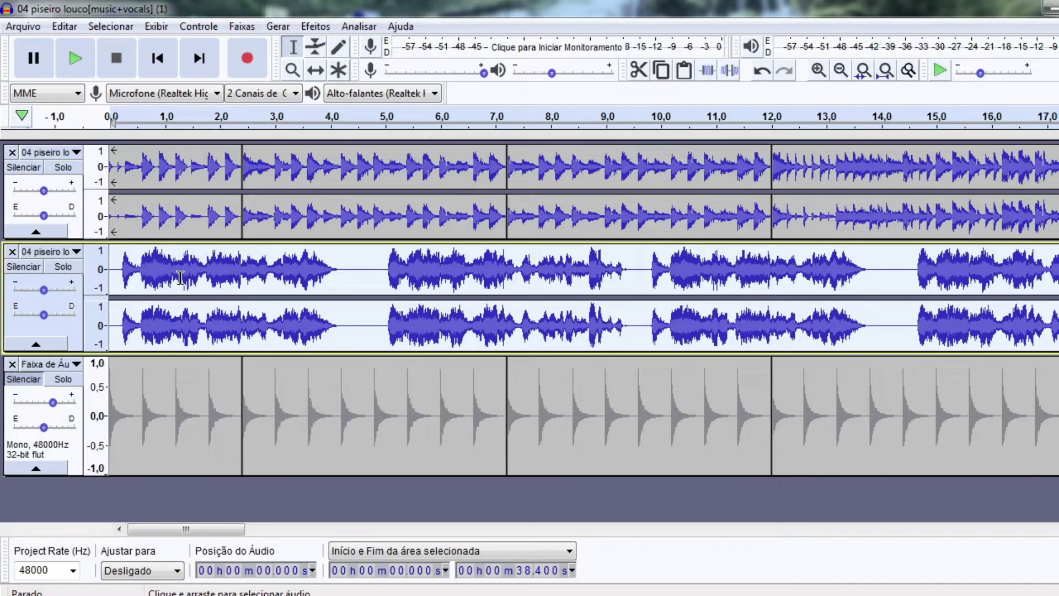
{"action": "left_click", "coordinate": [32, 169]}
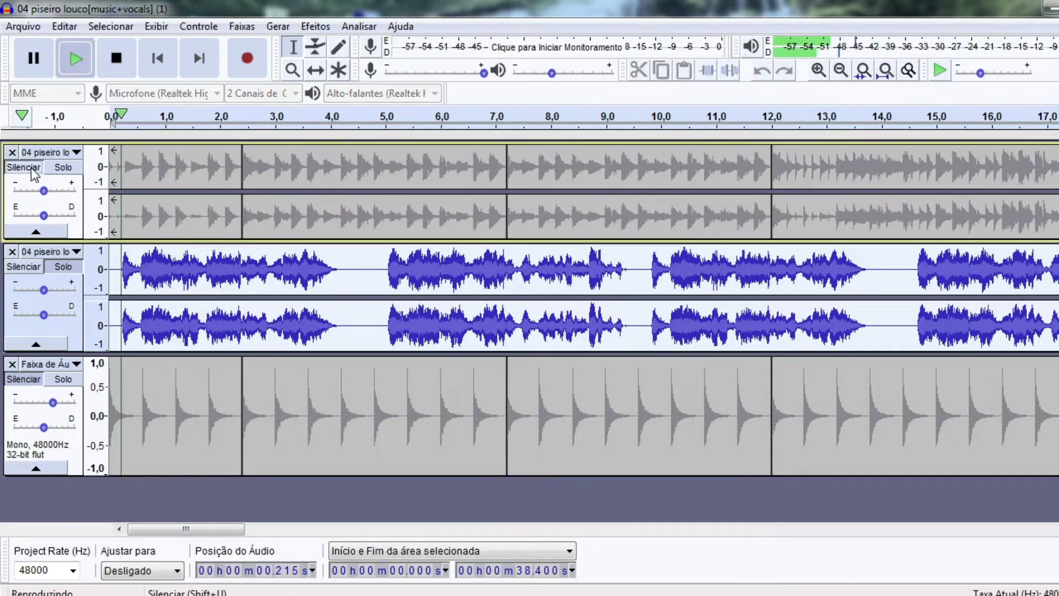
{"action": "left_click", "coordinate": [34, 380]}
{"action": "key", "text": "space"}
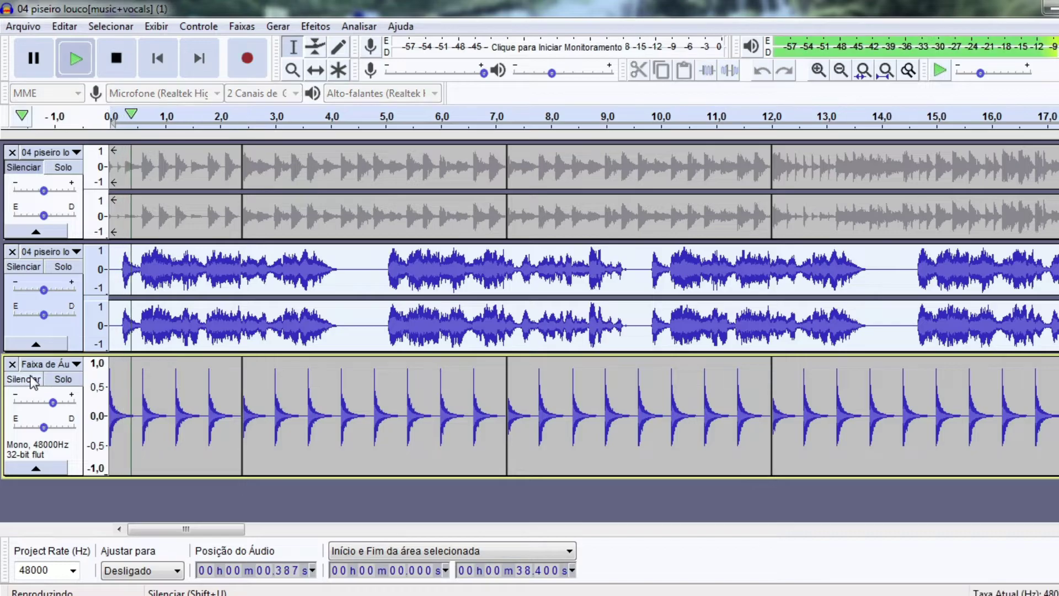
{"action": "key", "text": "space"}
{"action": "key", "text": "space"}
{"action": "key", "text": "space"}
{"action": "key", "text": "space"}
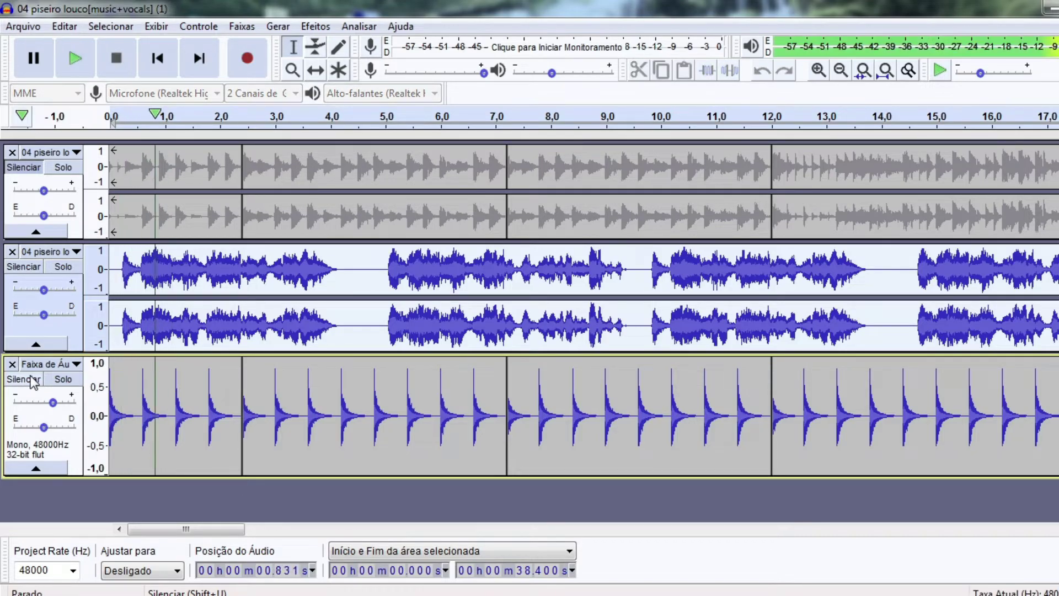
{"action": "key", "text": "space"}
{"action": "key", "text": "space"}
{"action": "key", "text": "space"}
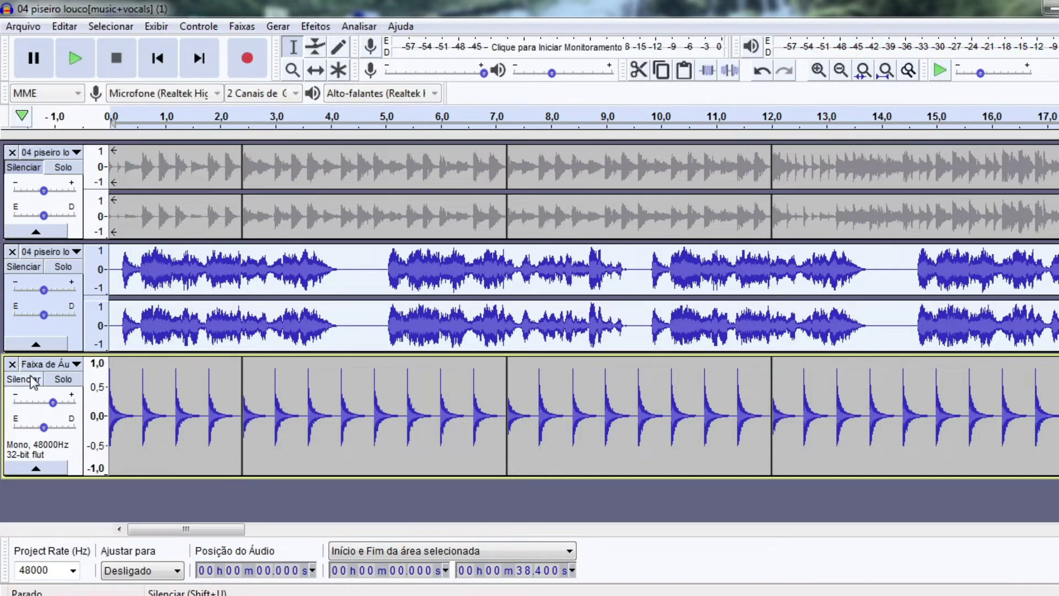
Step: Undo the deletion of the vocal track's silent opening clip and play the project from about 2.2 seconds
{"action": "left_click", "coordinate": [767, 74]}
{"action": "left_click", "coordinate": [217, 314]}
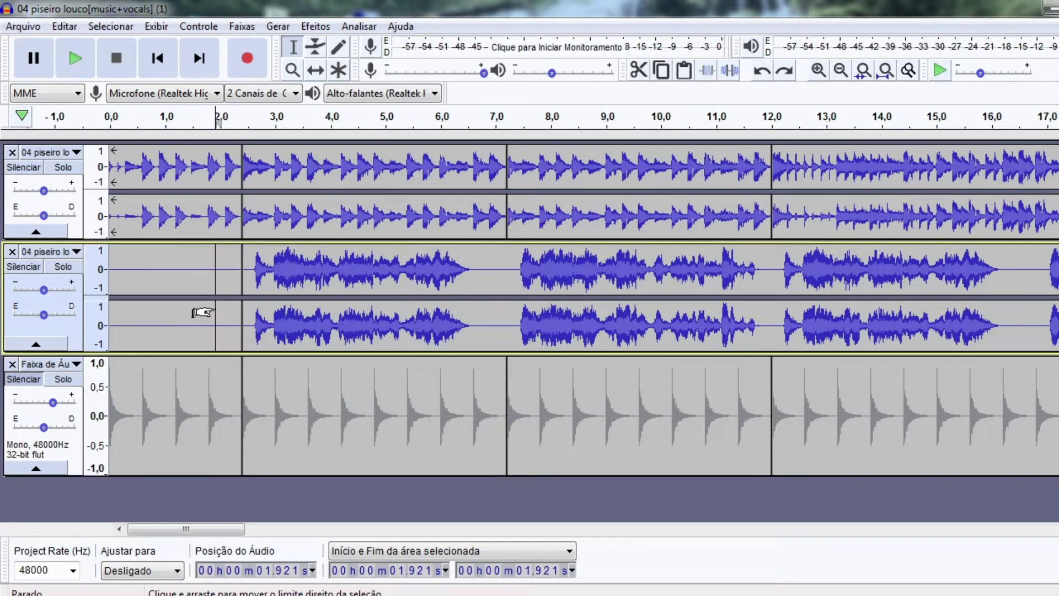
{"action": "left_click", "coordinate": [232, 330]}
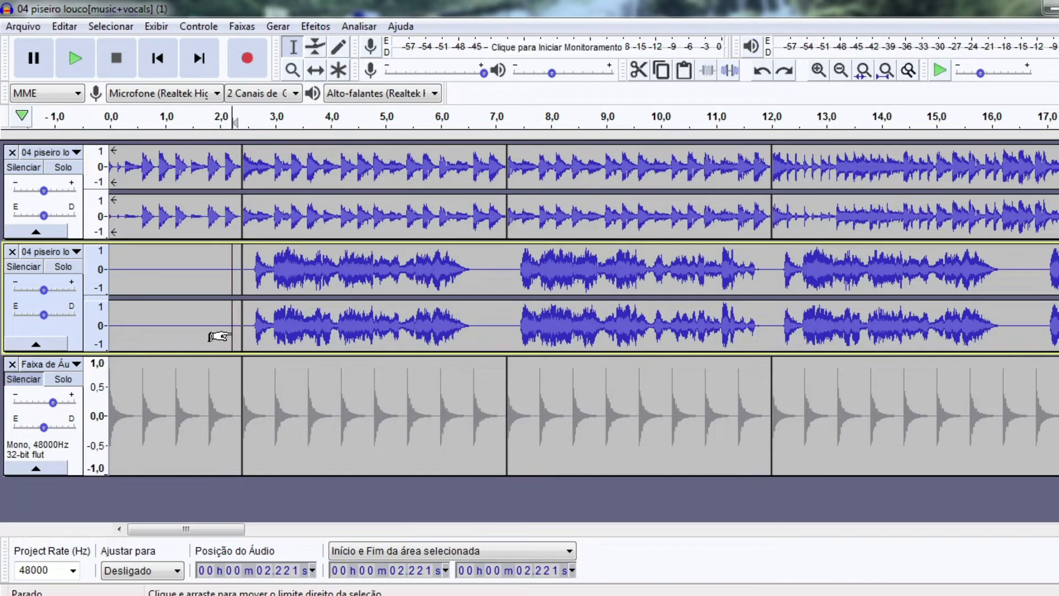
{"action": "key", "text": "space"}
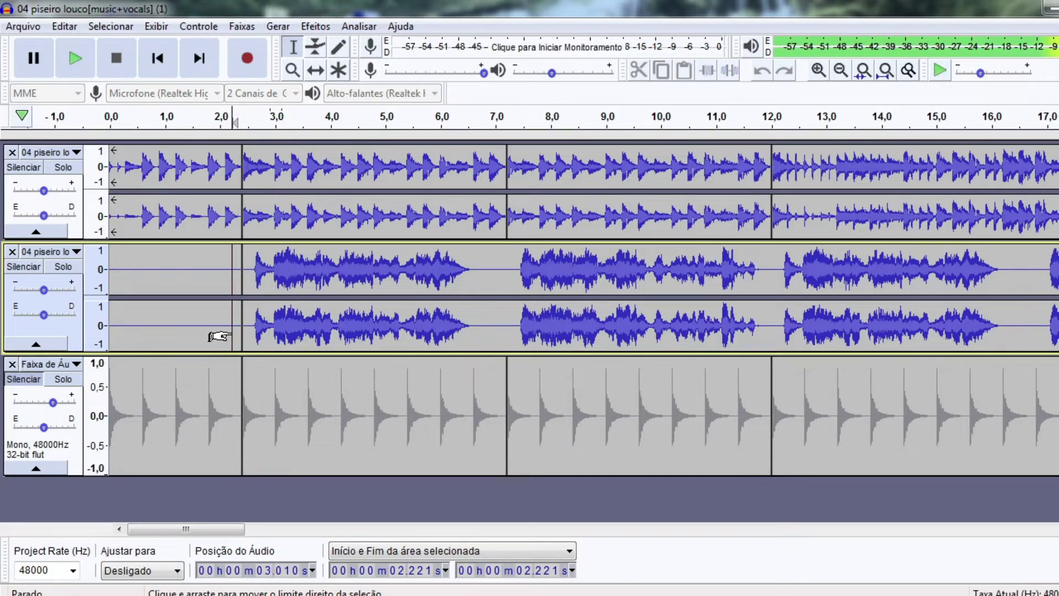
{"action": "key", "text": "space"}
{"action": "key", "text": "space"}
Step: Unmute the metronome track and briefly play it with the music and vocals from about 2.2 seconds
{"action": "left_click", "coordinate": [27, 382]}
{"action": "key", "text": "space"}
{"action": "key", "text": "space"}
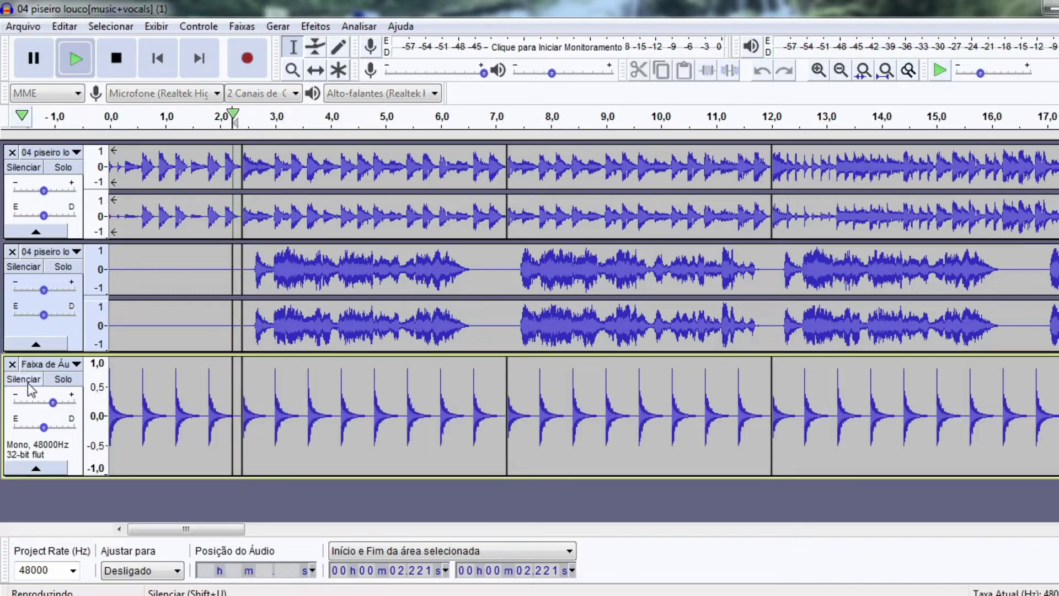
{"action": "key", "text": "space"}
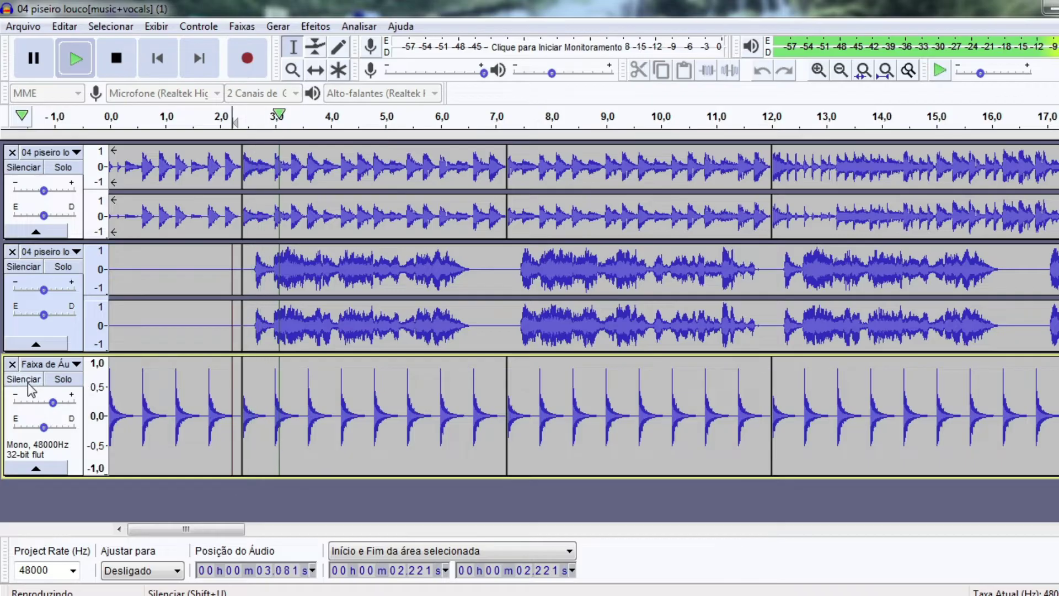
{"action": "key", "text": "space"}
{"action": "key", "text": "space"}
{"action": "key", "text": "space"}
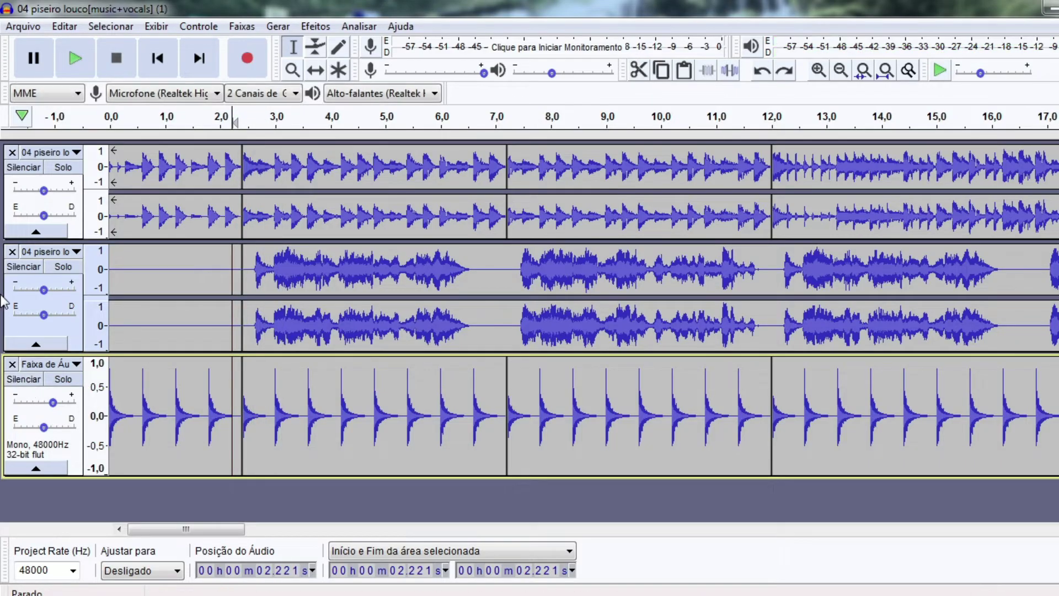
Step: Delete the vocal track's silent opening clip, from 0 to 2.4 seconds, and remove the music track from the project
{"action": "double_click", "coordinate": [182, 278]}
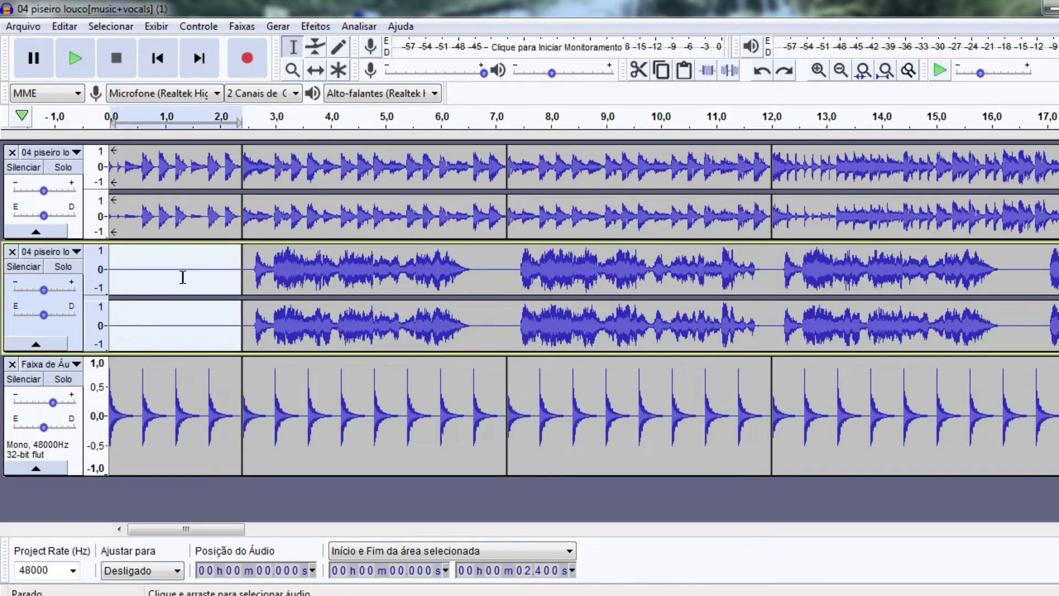
{"action": "key", "text": "Delete"}
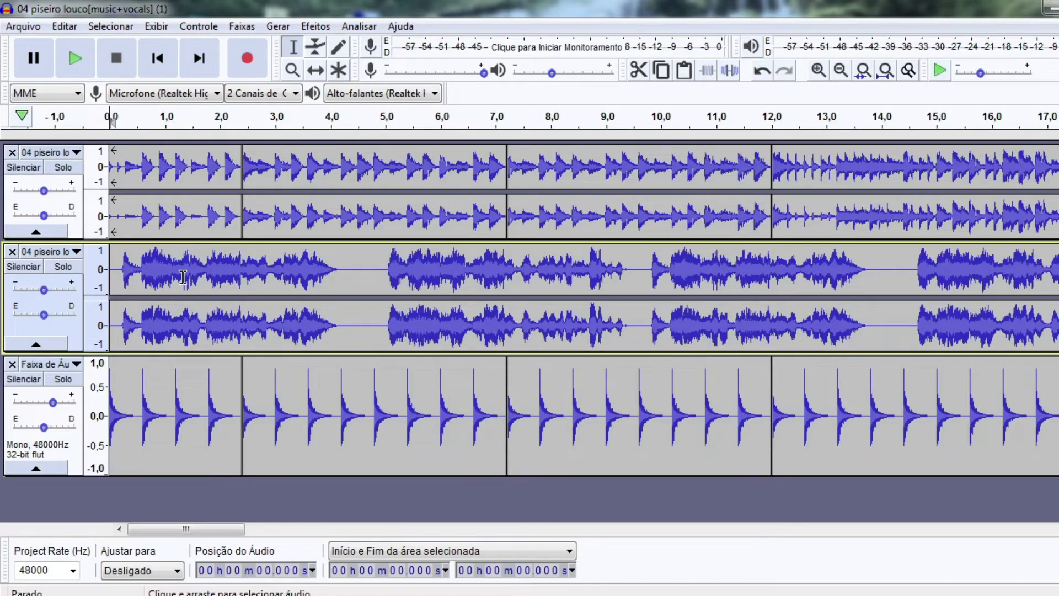
{"action": "left_click", "coordinate": [12, 153]}
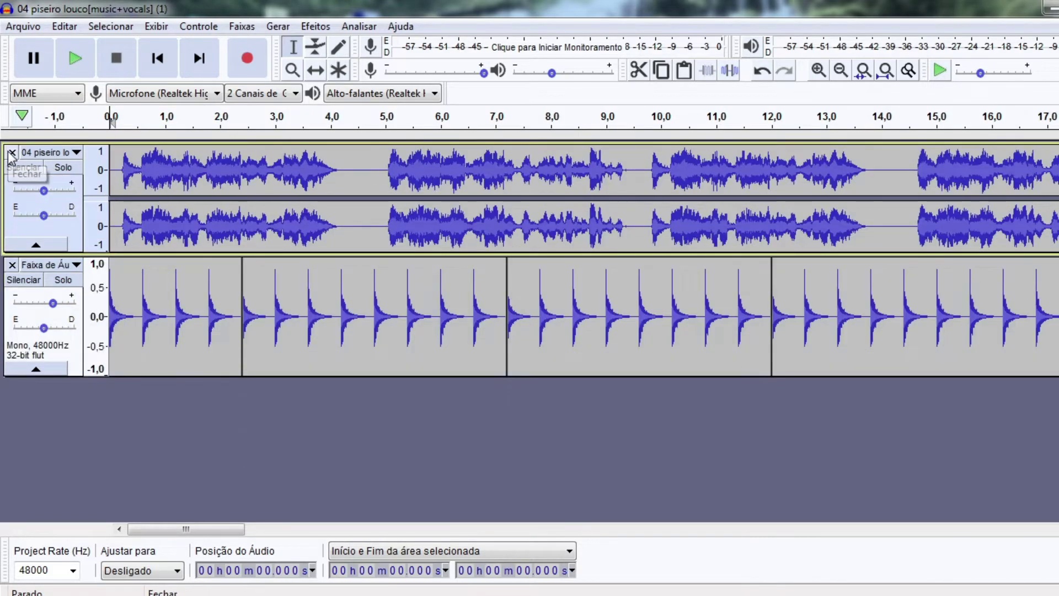
Step: Select the whole vocal track and briefly play it with the metronome from the start
{"action": "left_click", "coordinate": [839, 71]}
{"action": "left_click", "coordinate": [839, 71]}
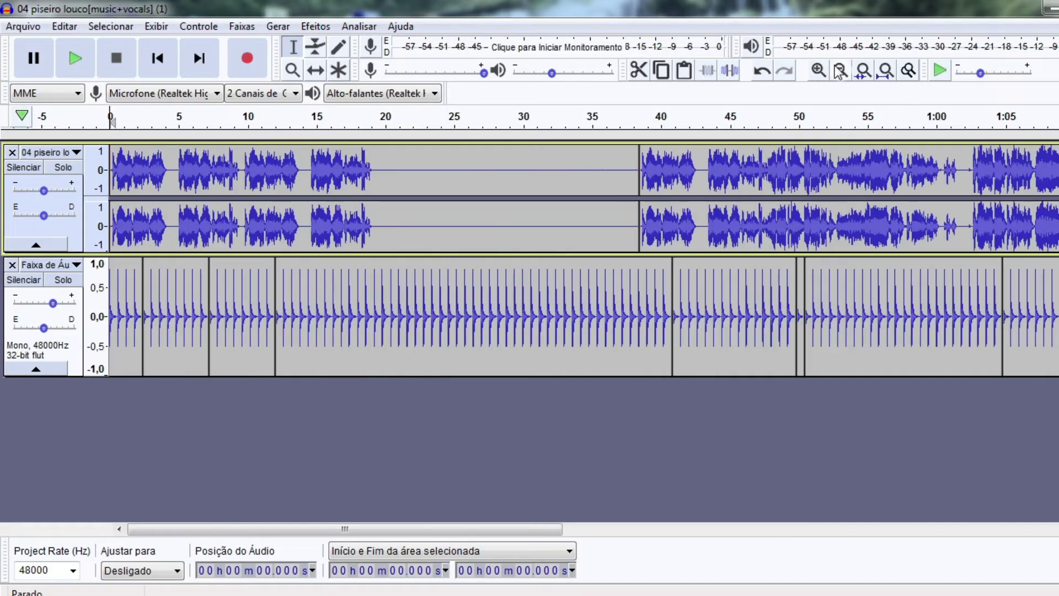
{"action": "left_click", "coordinate": [839, 71]}
{"action": "left_click", "coordinate": [840, 71]}
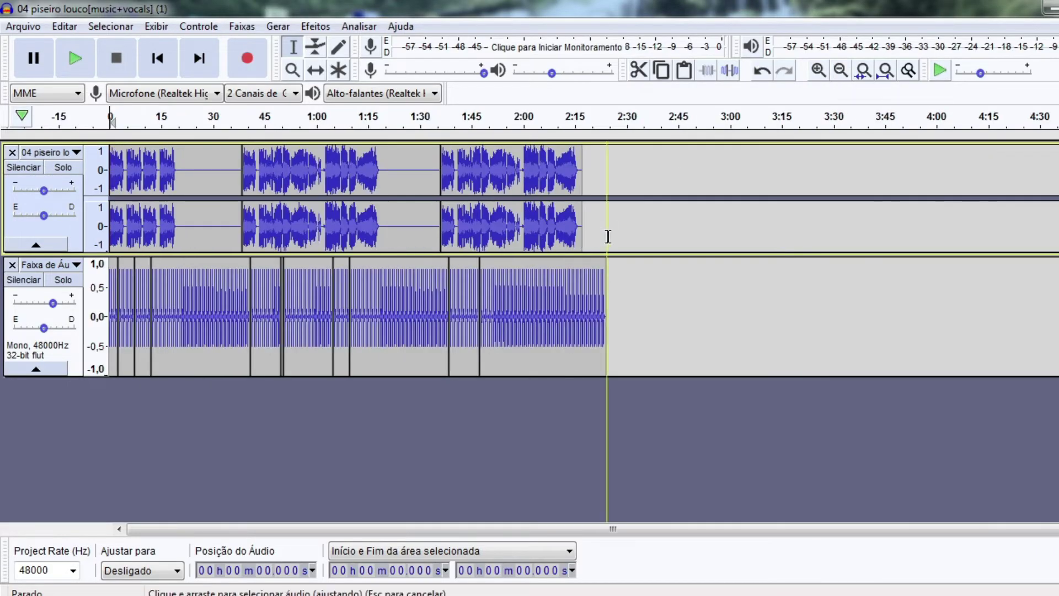
{"action": "left_click", "coordinate": [622, 223]}
{"action": "key", "text": "space"}
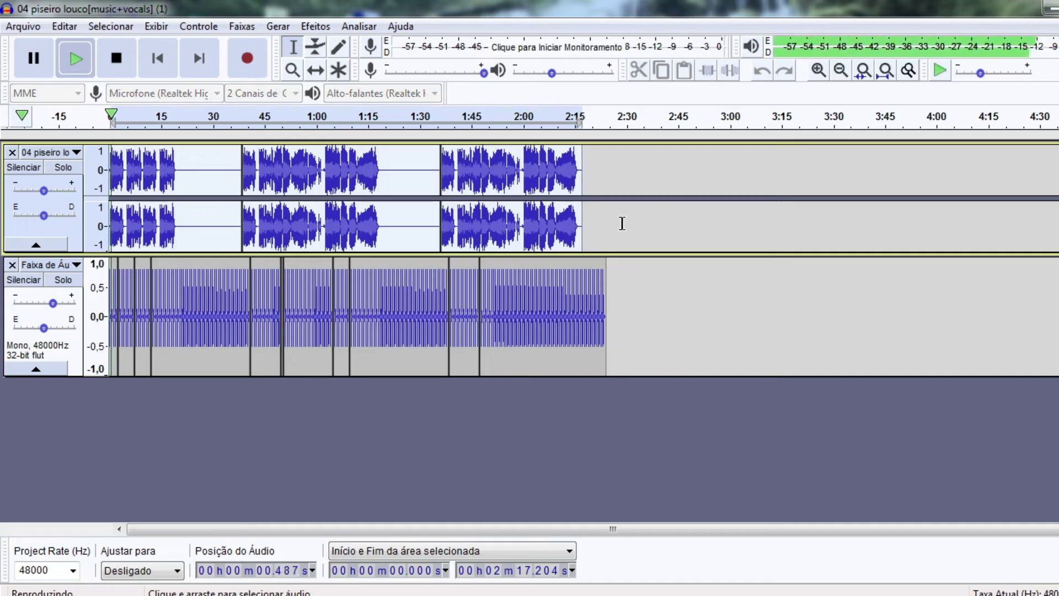
{"action": "key", "text": "space"}
Step: Select the metronome and vocal tracks in turn, ending with both tracks selected in full
{"action": "left_click", "coordinate": [819, 70]}
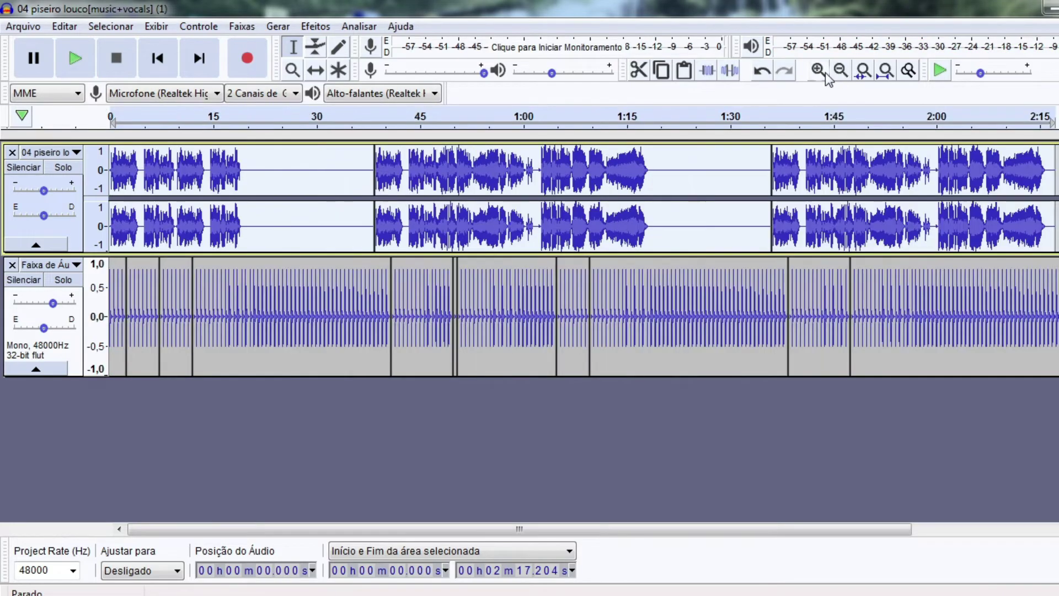
{"action": "left_click", "coordinate": [841, 71]}
{"action": "double_click", "coordinate": [690, 334]}
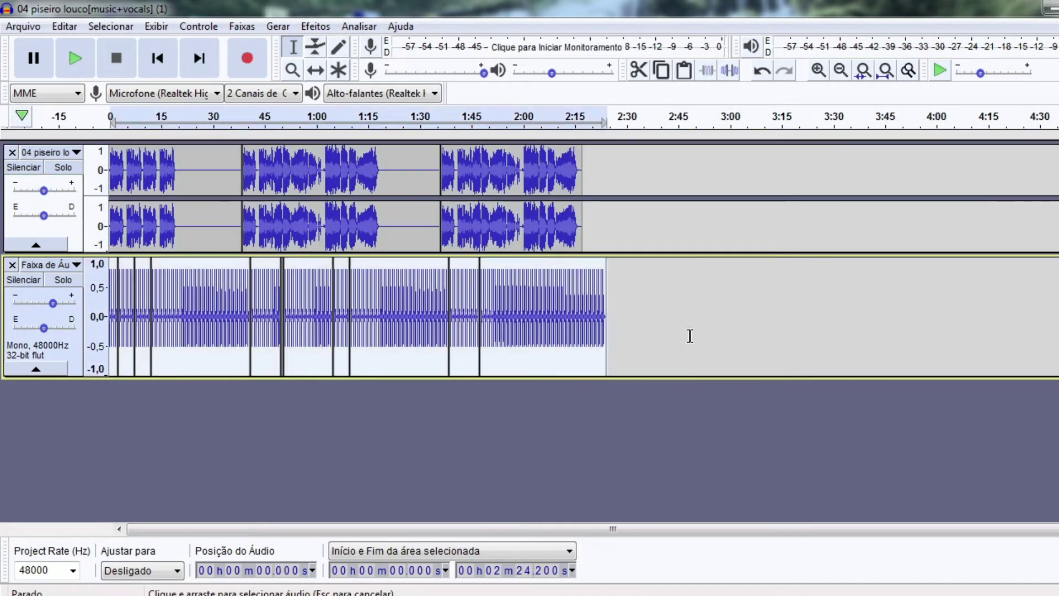
{"action": "left_click", "coordinate": [690, 335]}
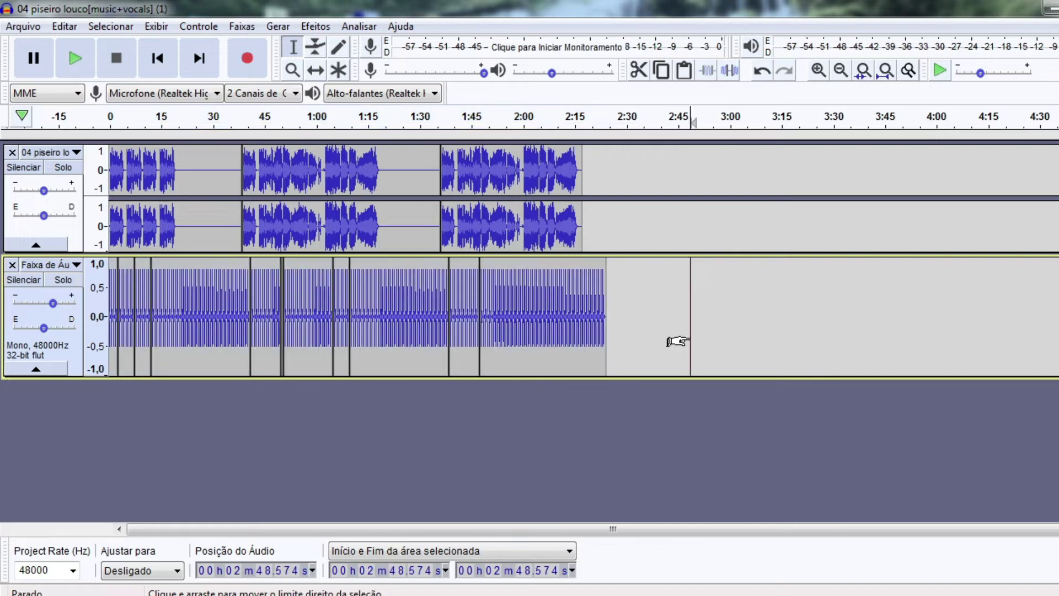
{"action": "left_click", "coordinate": [652, 220]}
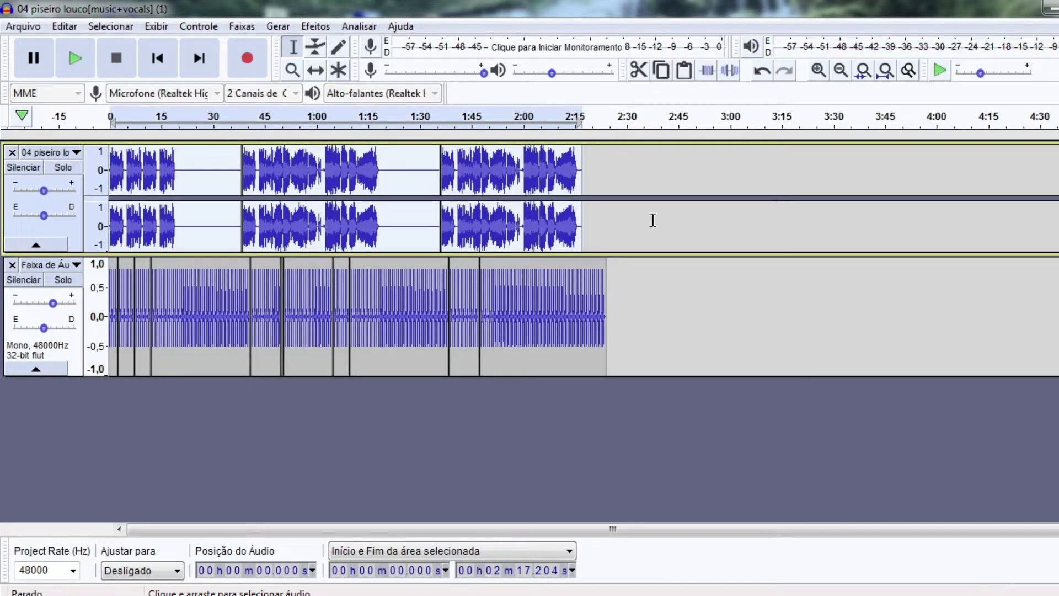
{"action": "left_click", "coordinate": [673, 297]}
{"action": "double_click", "coordinate": [673, 296]}
{"action": "key", "text": "ctrl+a"}
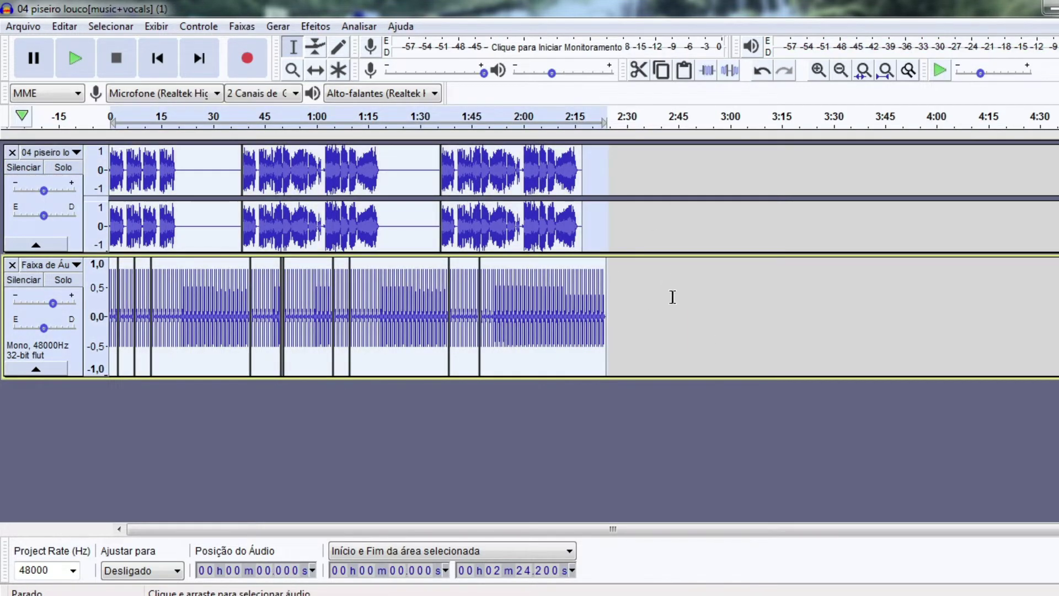
Step: Set the project rate to 44100 Hz
{"action": "left_click", "coordinate": [22, 26]}
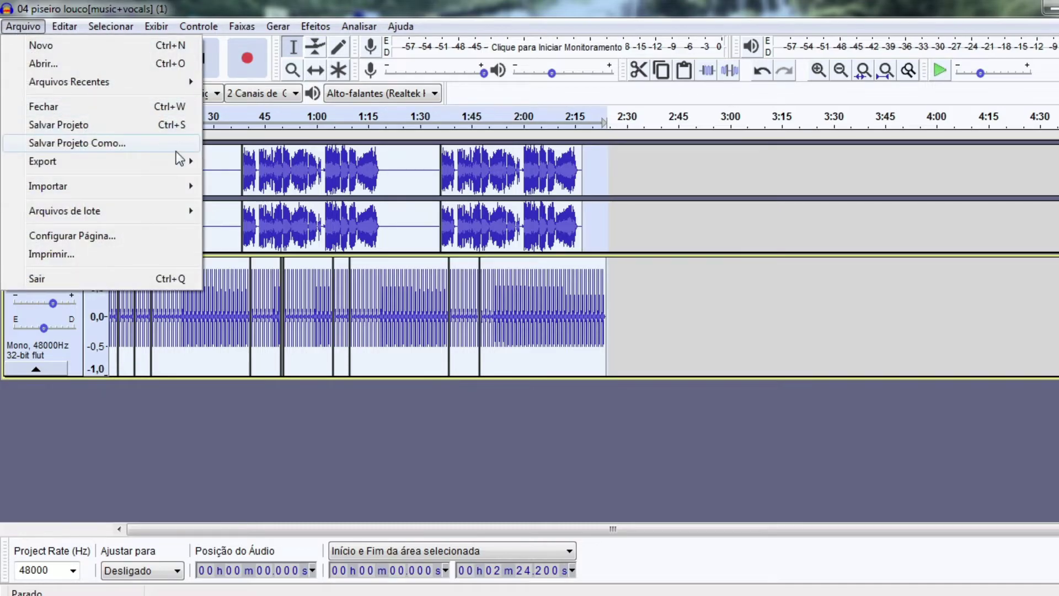
{"action": "left_click", "coordinate": [610, 453]}
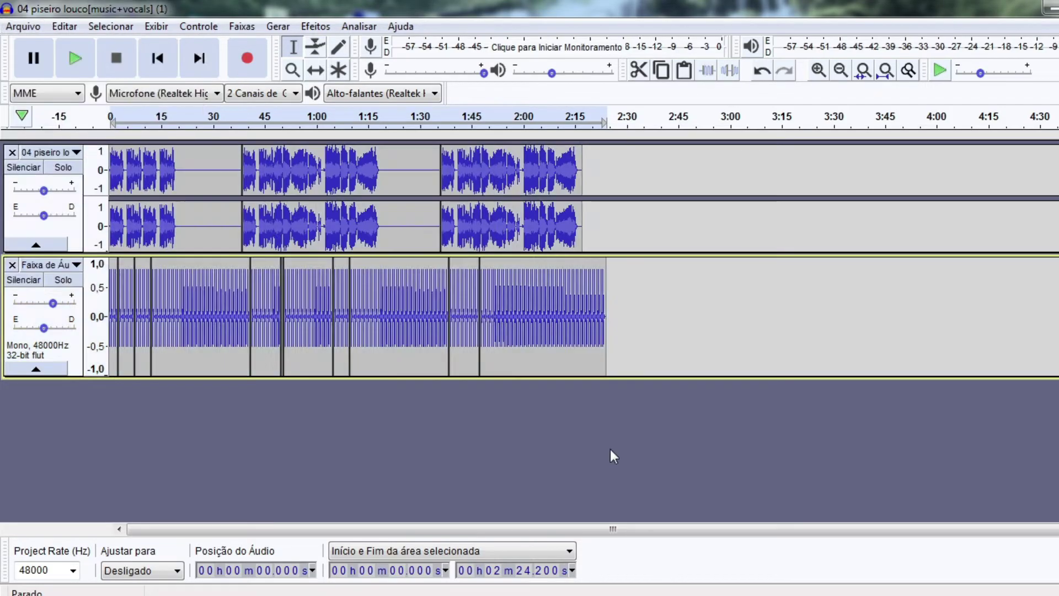
{"action": "left_click", "coordinate": [72, 570]}
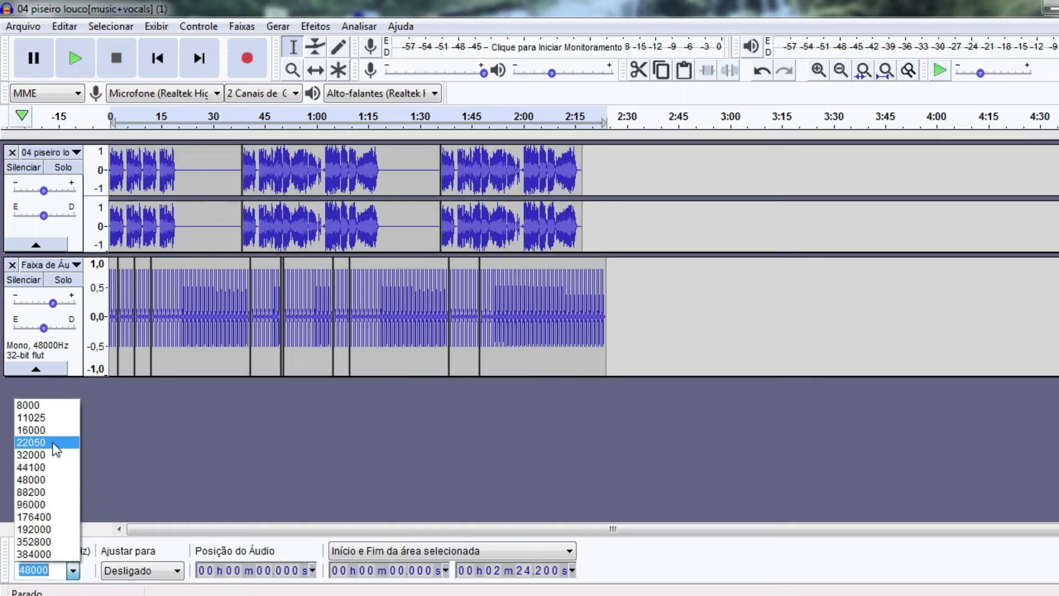
{"action": "left_click", "coordinate": [42, 468]}
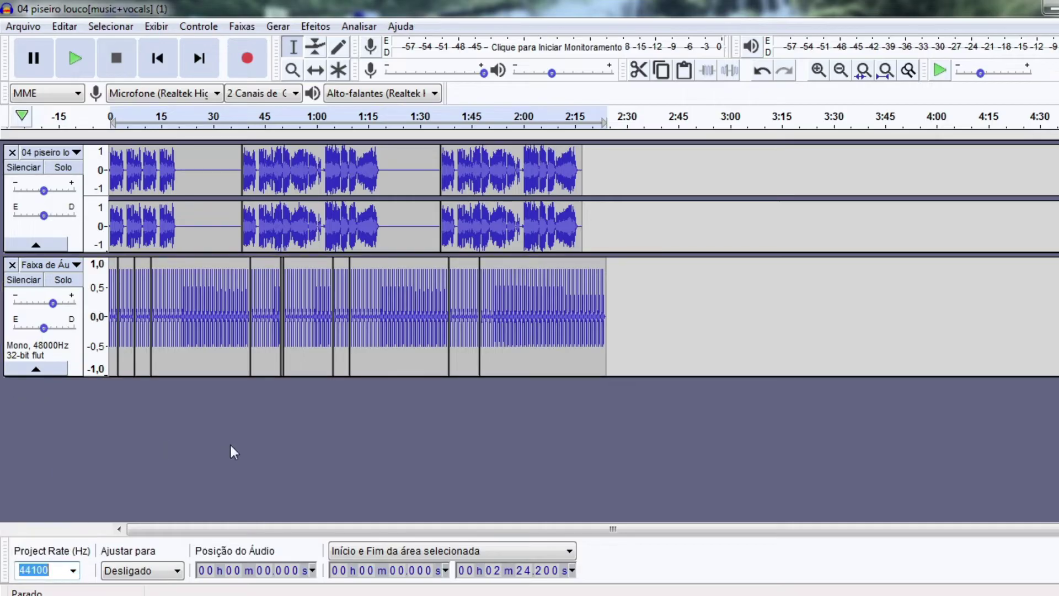
Step: Select the full length of both the vocal and metronome tracks and open the Change Tempo effect (Alterar Tempo)
{"action": "left_click", "coordinate": [674, 225]}
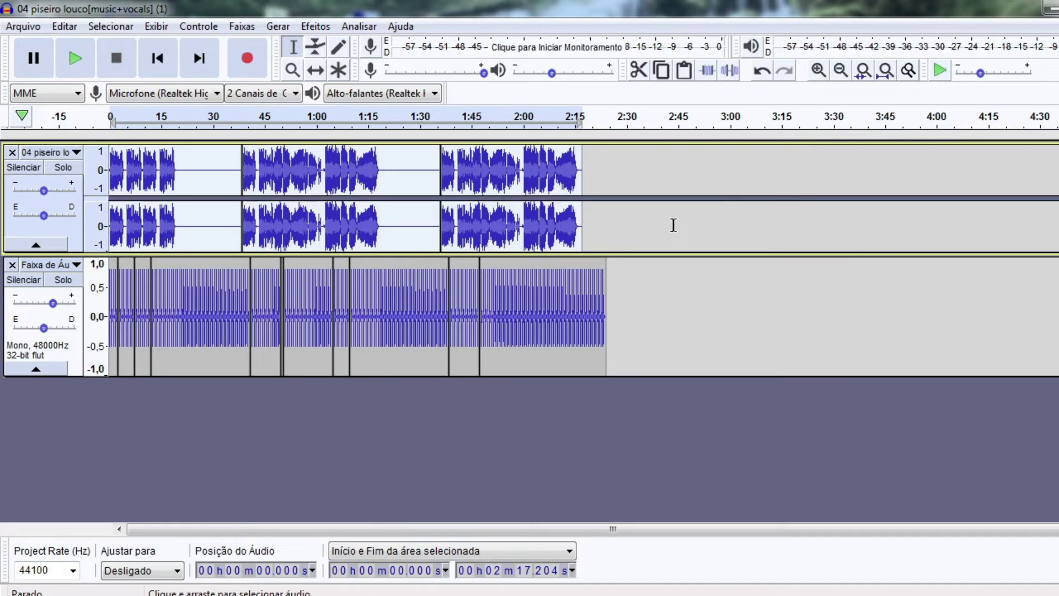
{"action": "left_click", "coordinate": [688, 293]}
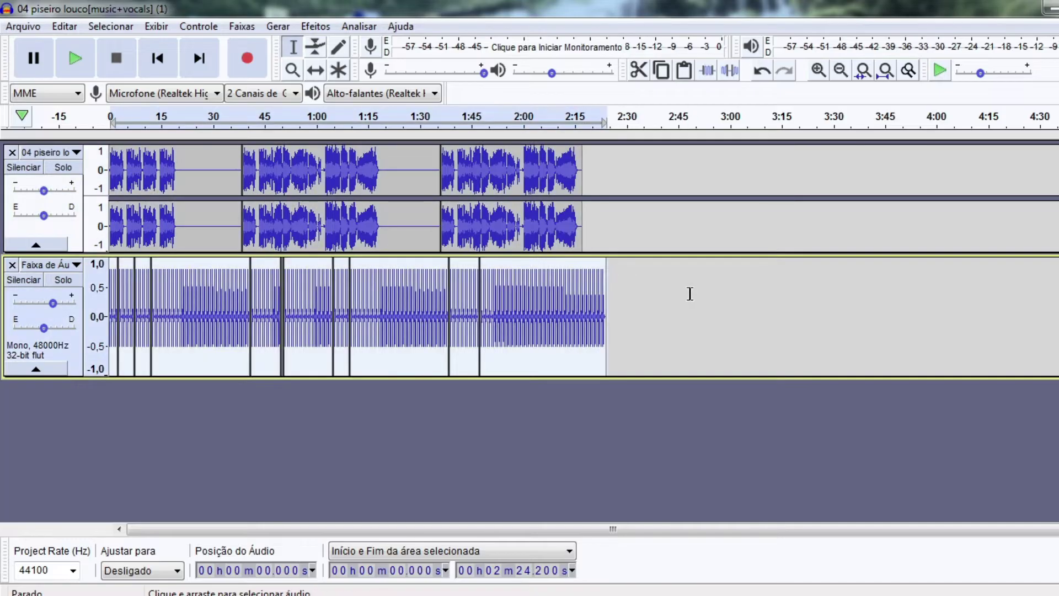
{"action": "left_click", "coordinate": [656, 267]}
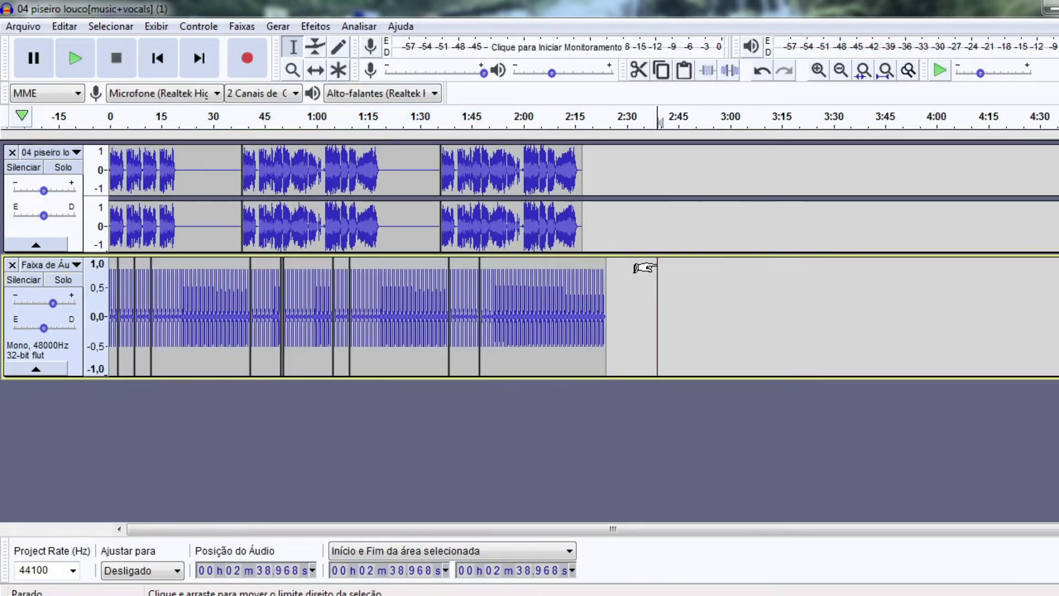
{"action": "key", "text": "ctrl+a"}
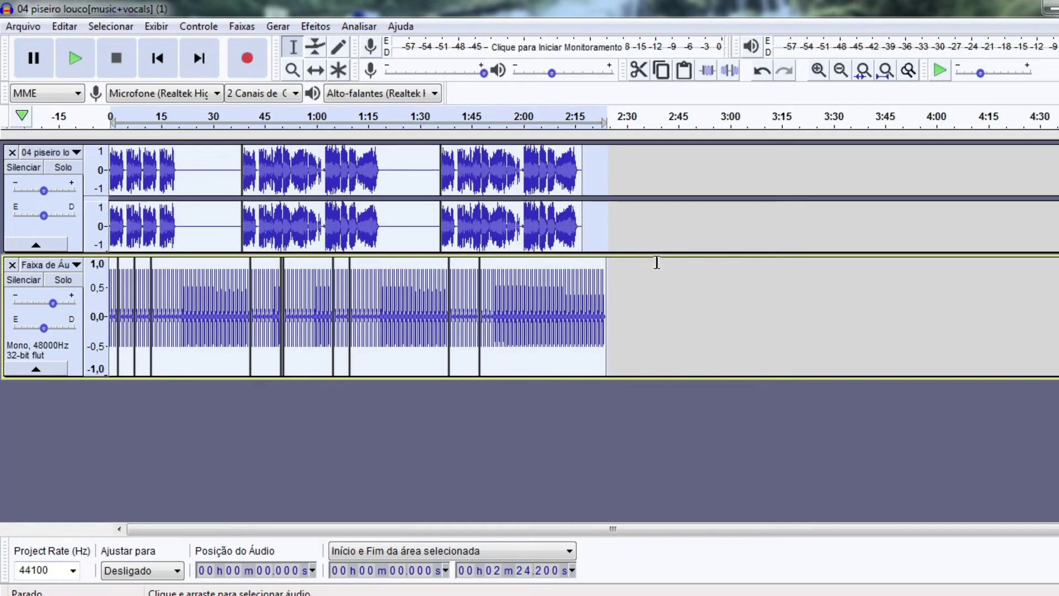
{"action": "left_click", "coordinate": [303, 28]}
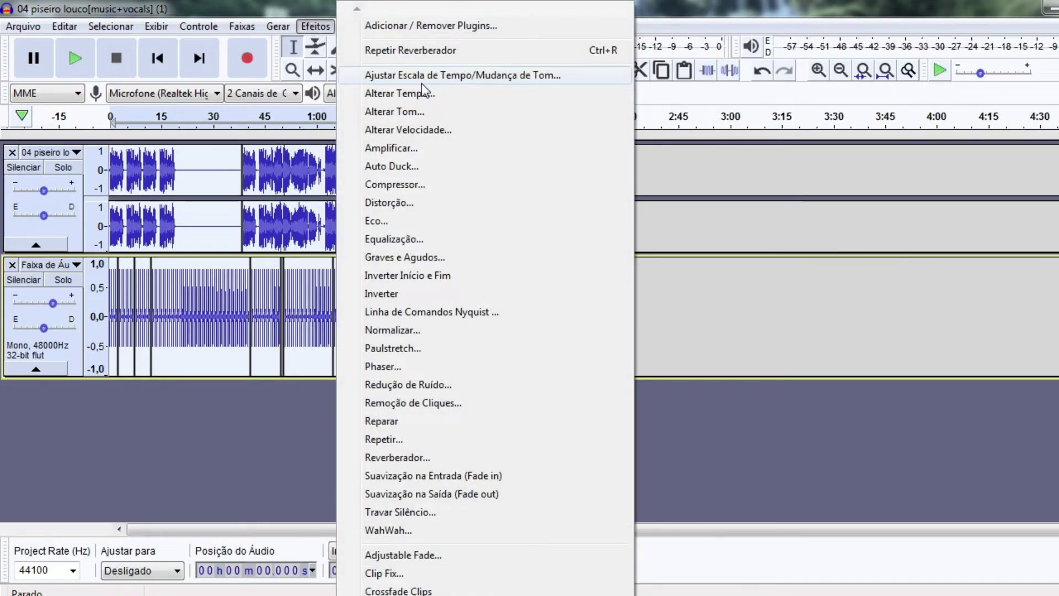
{"action": "left_click", "coordinate": [403, 94]}
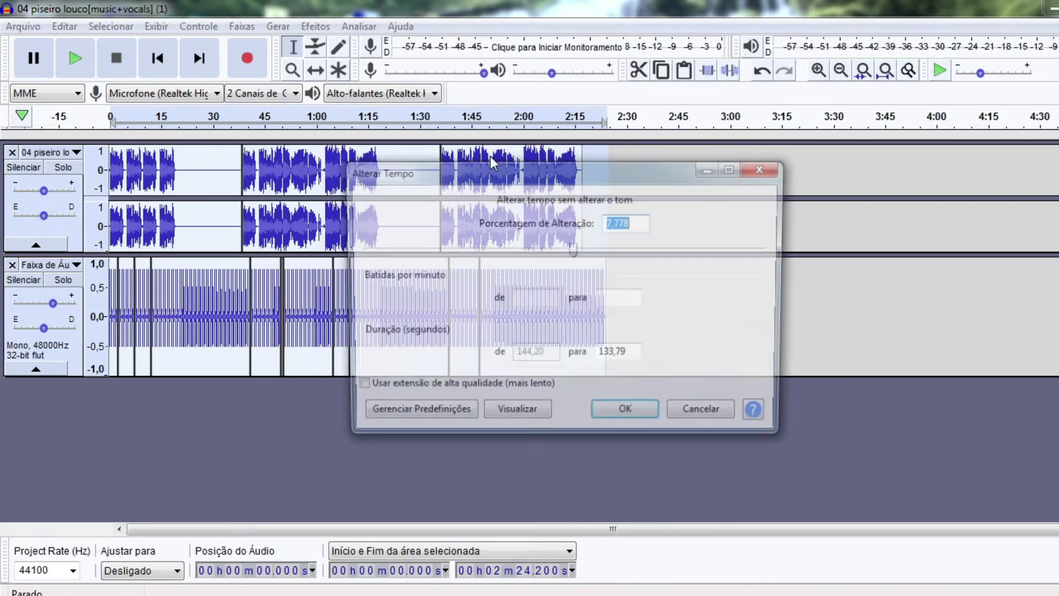
Step: Set the tempo change from 100 to 107 beats per minute
{"action": "left_click", "coordinate": [535, 298]}
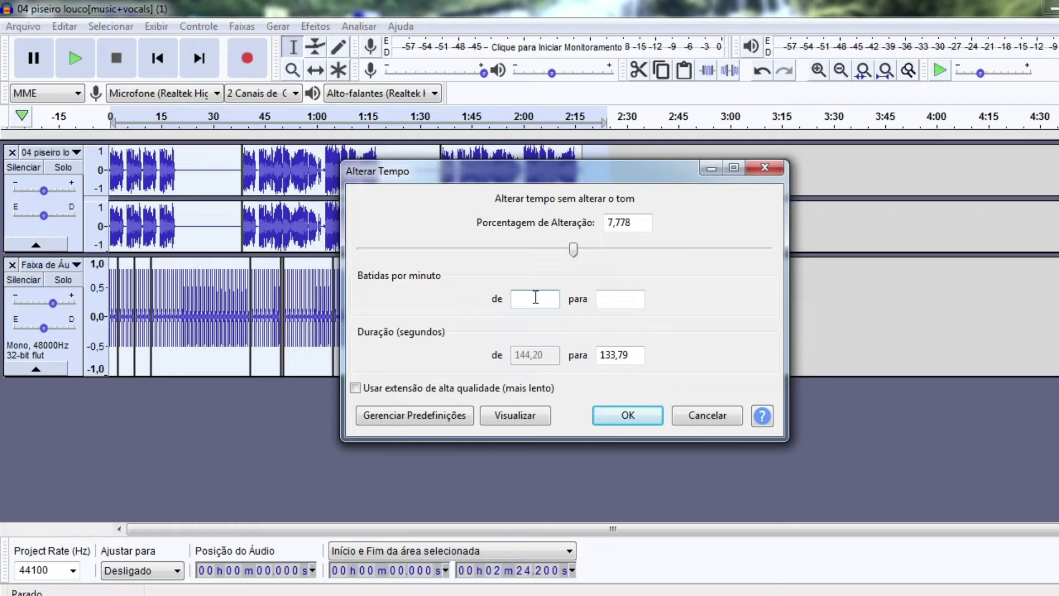
{"action": "type", "text": "100"}
{"action": "left_click", "coordinate": [626, 292]}
{"action": "left_click", "coordinate": [636, 303]}
{"action": "key", "text": "BackSpace"}
{"action": "key", "text": "BackSpace"}
{"action": "key", "text": "BackSpace"}
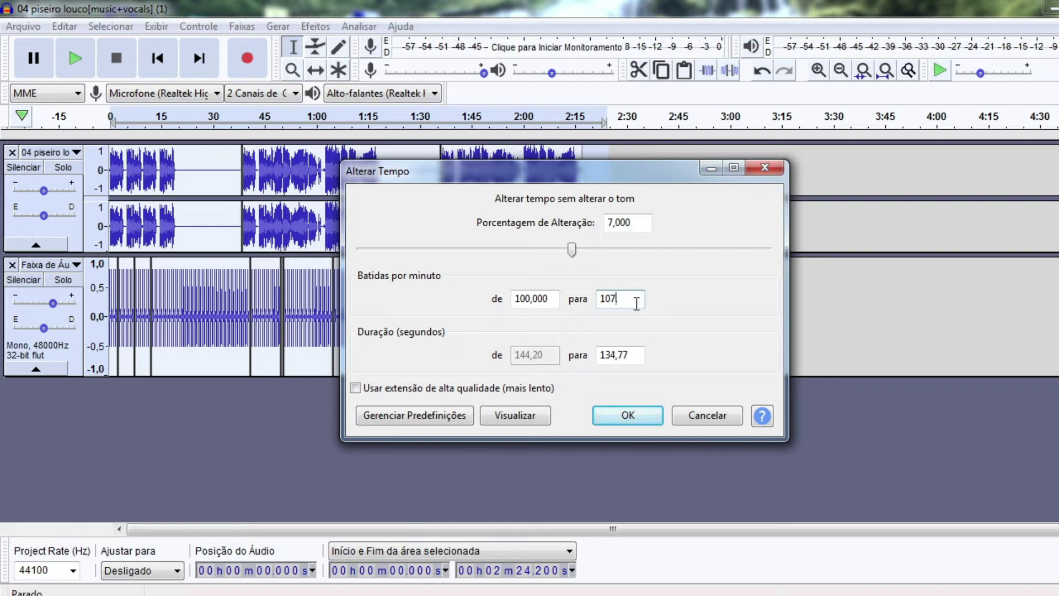
Step: Set the target tempo to 90 beats per minute and apply the tempo change to both tracks
{"action": "key", "text": "BackSpace"}
{"action": "key", "text": "BackSpace"}
{"action": "key", "text": "BackSpace"}
{"action": "key", "text": "BackSpace"}
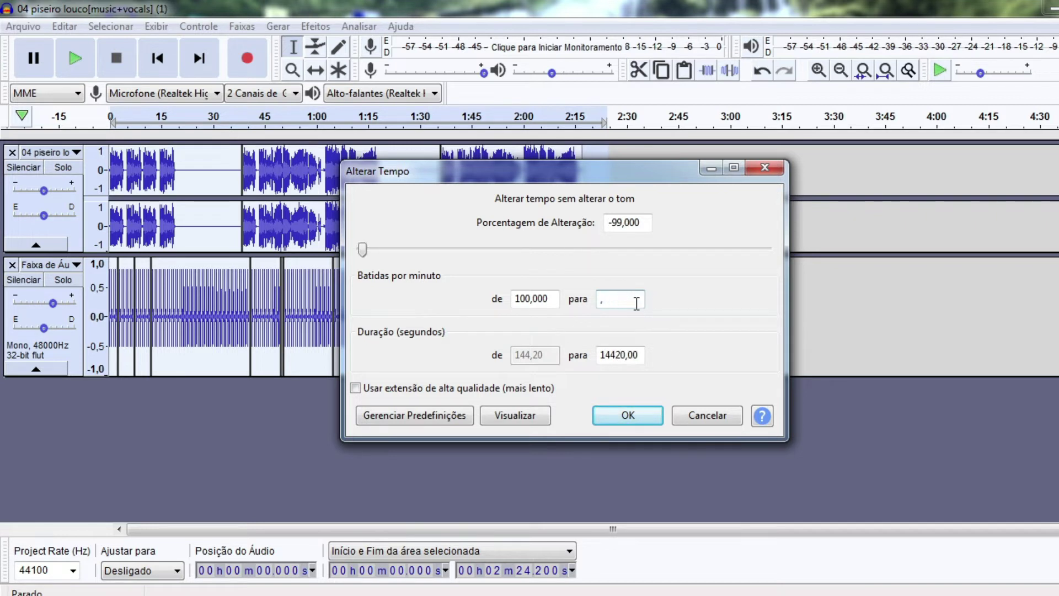
{"action": "type", "text": "90"}
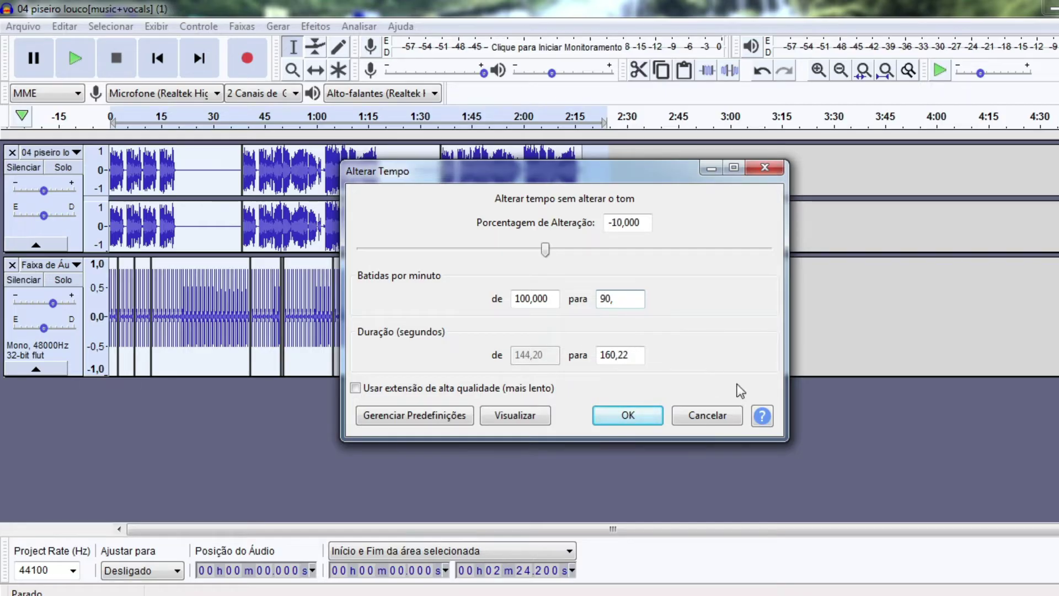
{"action": "key", "text": "BackSpace"}
{"action": "left_click", "coordinate": [625, 418]}
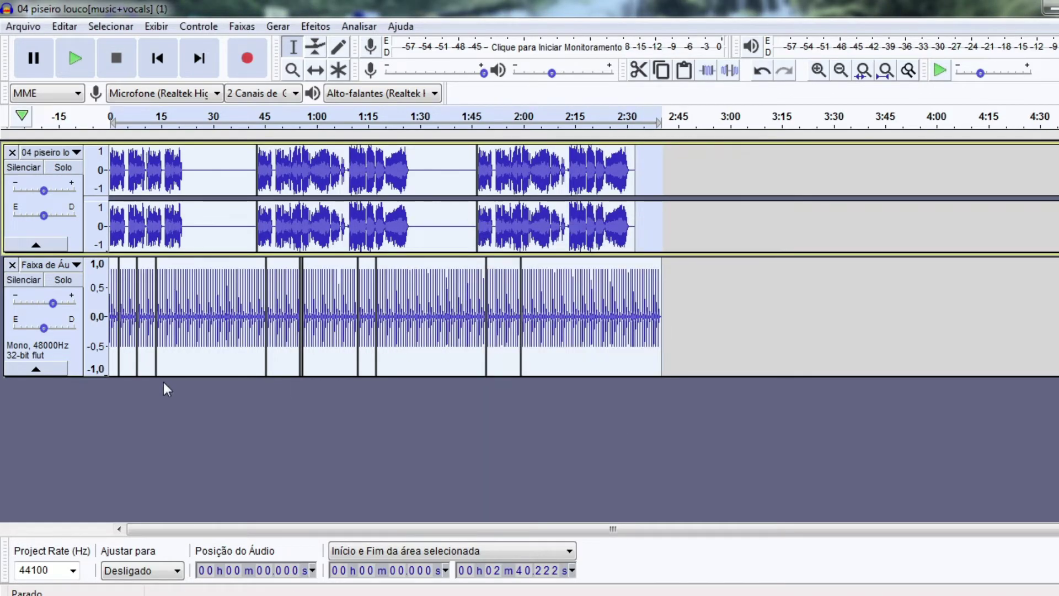
Step: Mute the metronome track and play the start of the slowed vocal by itself
{"action": "left_click", "coordinate": [24, 280]}
{"action": "key", "text": "space"}
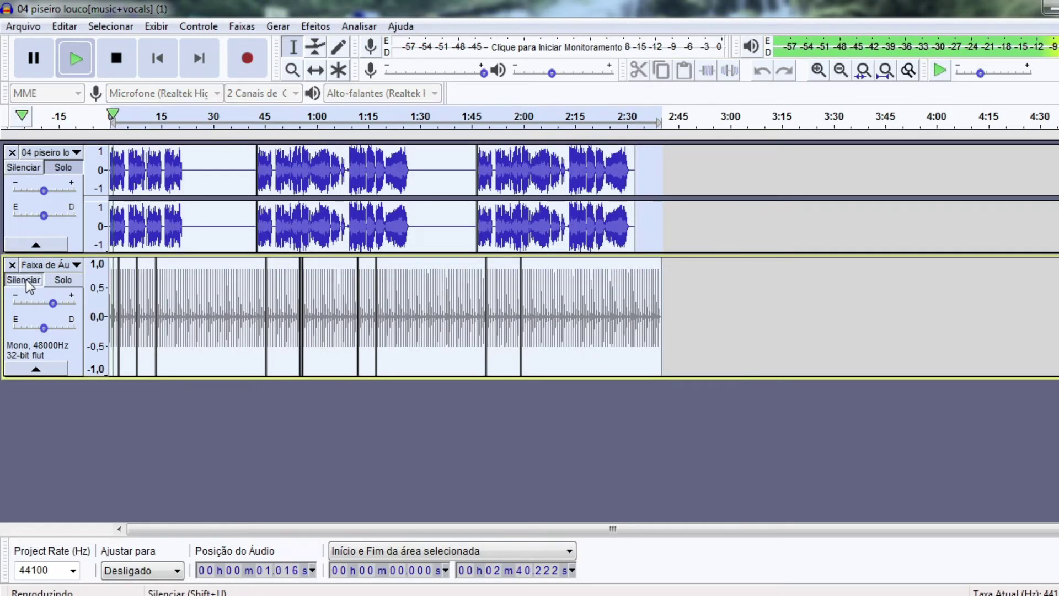
{"action": "key", "text": "space"}
Step: Start a WAV export into the vinetas pad folder and name the file "90 BPM PISEIRO LOUCO"
{"action": "left_click", "coordinate": [23, 26]}
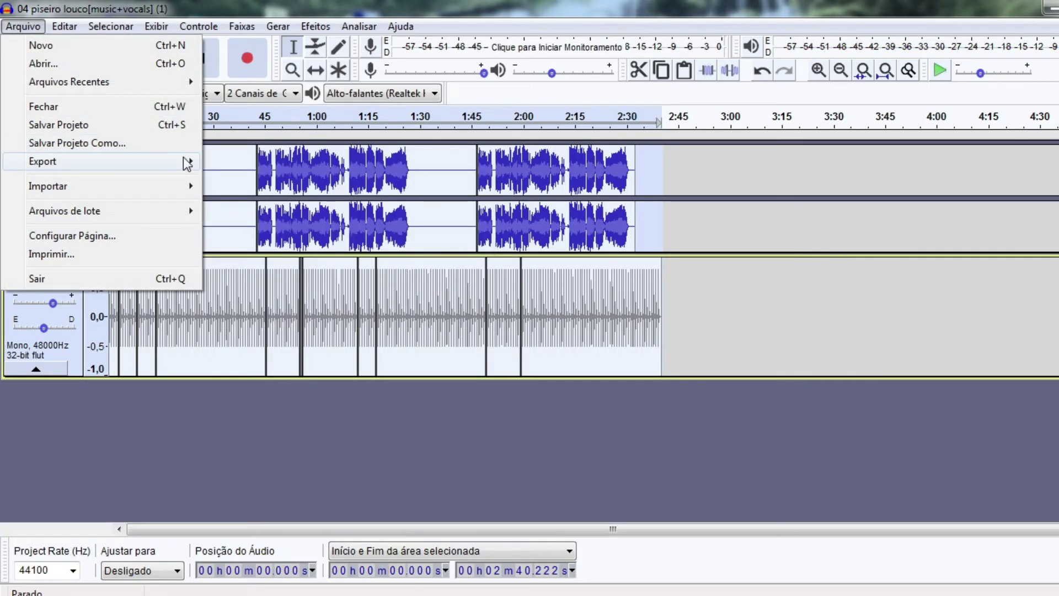
{"action": "mouse_move", "coordinate": [188, 162]}
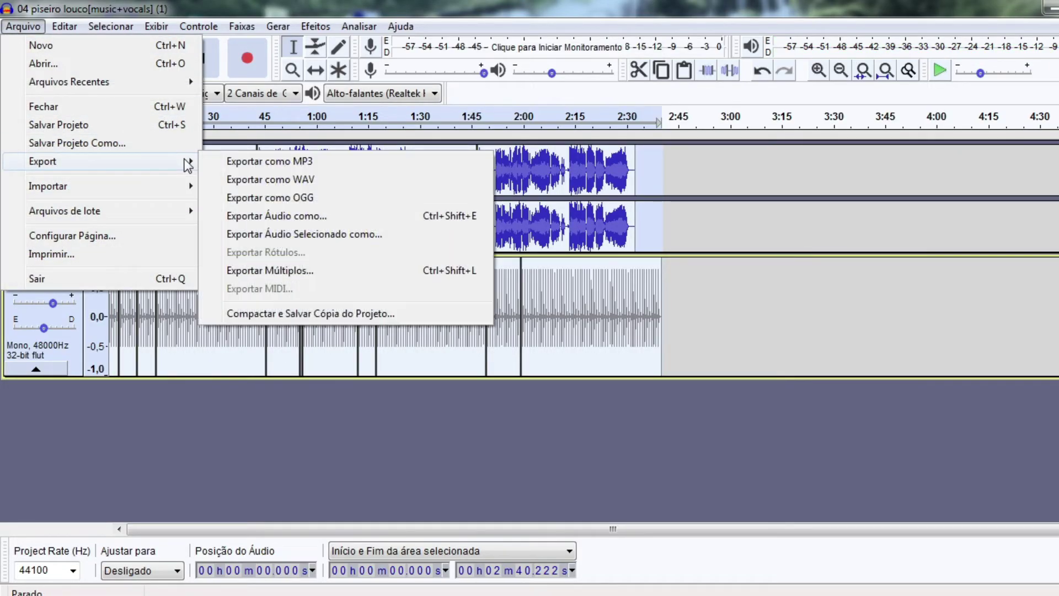
{"action": "left_click", "coordinate": [275, 184]}
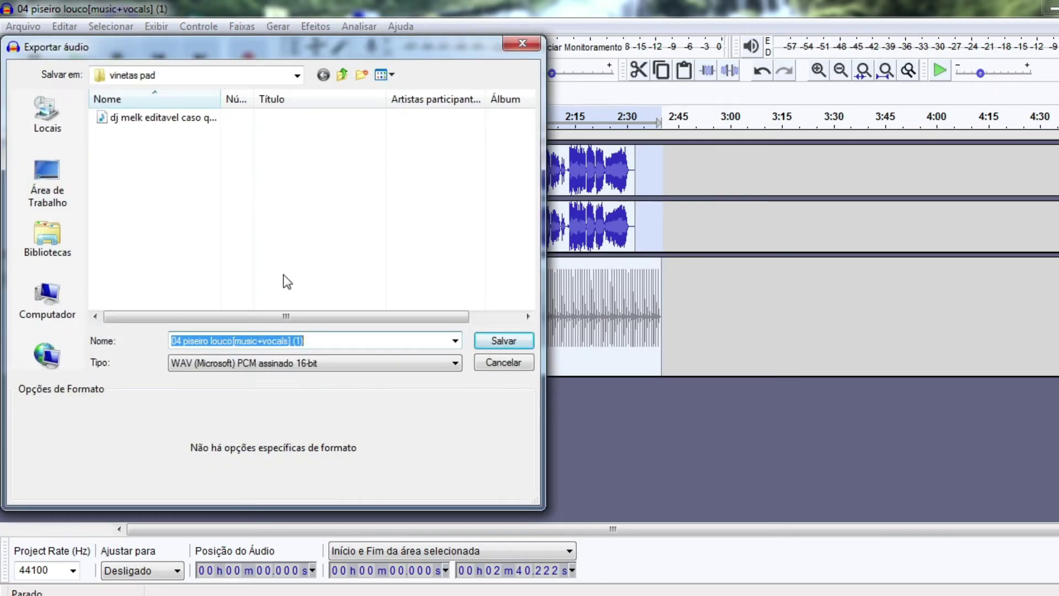
{"action": "left_click", "coordinate": [320, 342]}
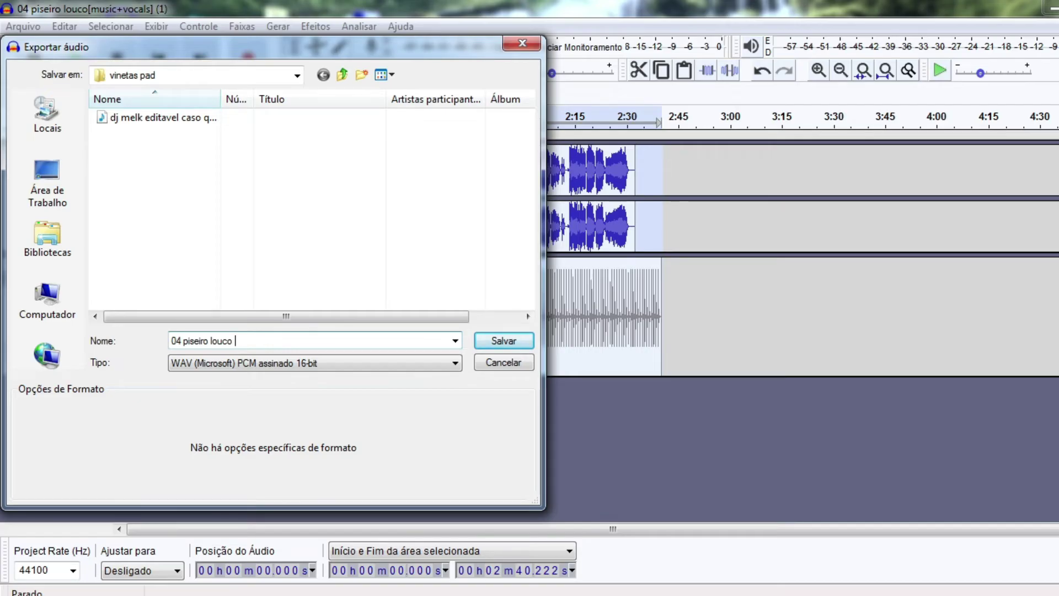
{"action": "type", "text": "PISEIRO LOU"}
{"action": "key", "text": "Left"}
{"action": "key", "text": "Left"}
{"action": "key", "text": "Left"}
{"action": "key", "text": "BackSpace"}
{"action": "key", "text": "BackSpace"}
{"action": "key", "text": "BackSpace"}
{"action": "key", "text": "BackSpace"}
{"action": "key", "text": "BackSpace"}
{"action": "key", "text": "BackSpace"}
{"action": "key", "text": "BackSpace"}
{"action": "key", "text": "BackSpace"}
{"action": "key", "text": "BackSpace"}
{"action": "key", "text": "BackSpace"}
{"action": "key", "text": "BackSpace"}
{"action": "key", "text": "BackSpace"}
{"action": "key", "text": "BackSpace"}
{"action": "key", "text": "BackSpace"}
{"action": "key", "text": "BackSpace"}
{"action": "key", "text": "BackSpace"}
{"action": "key", "text": "BackSpace"}
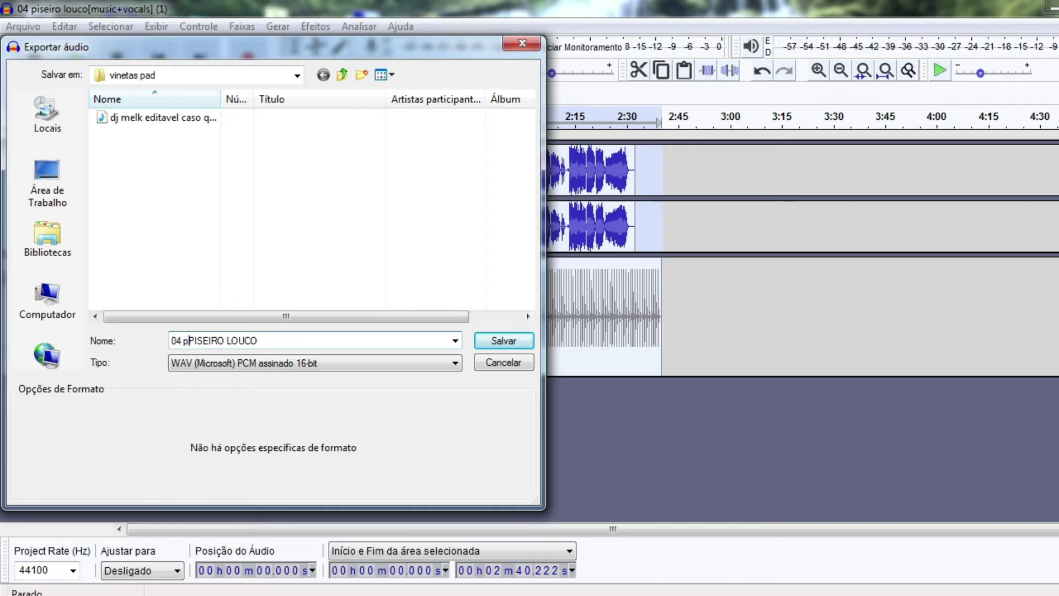
{"action": "type", "text": "90 B"}
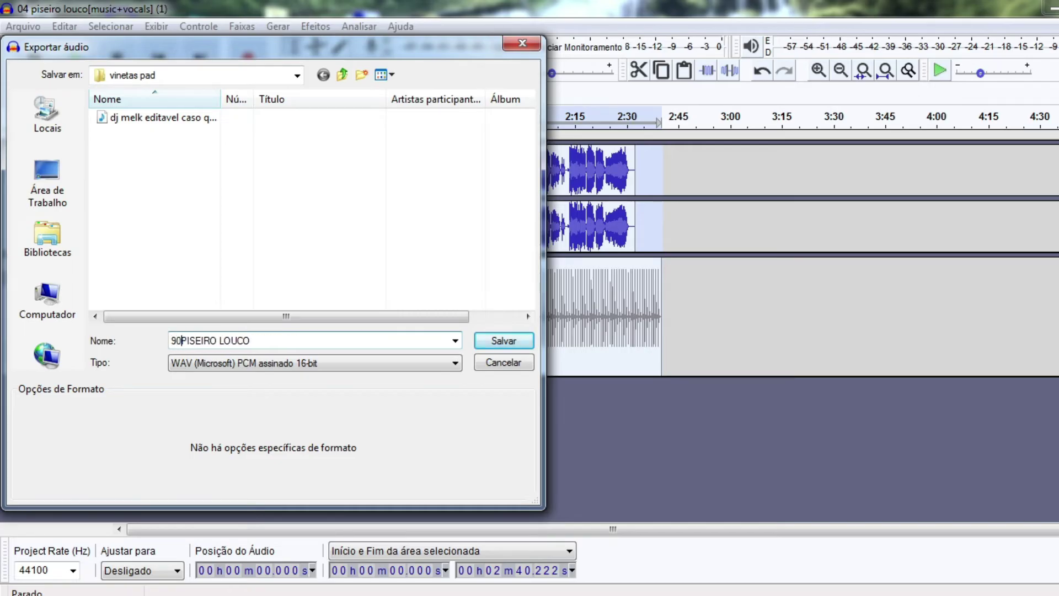
{"action": "type", "text": "PM"}
Step: Append "GSD" to the file name and export the WAV with the metadata tags left empty
{"action": "left_click", "coordinate": [335, 342]}
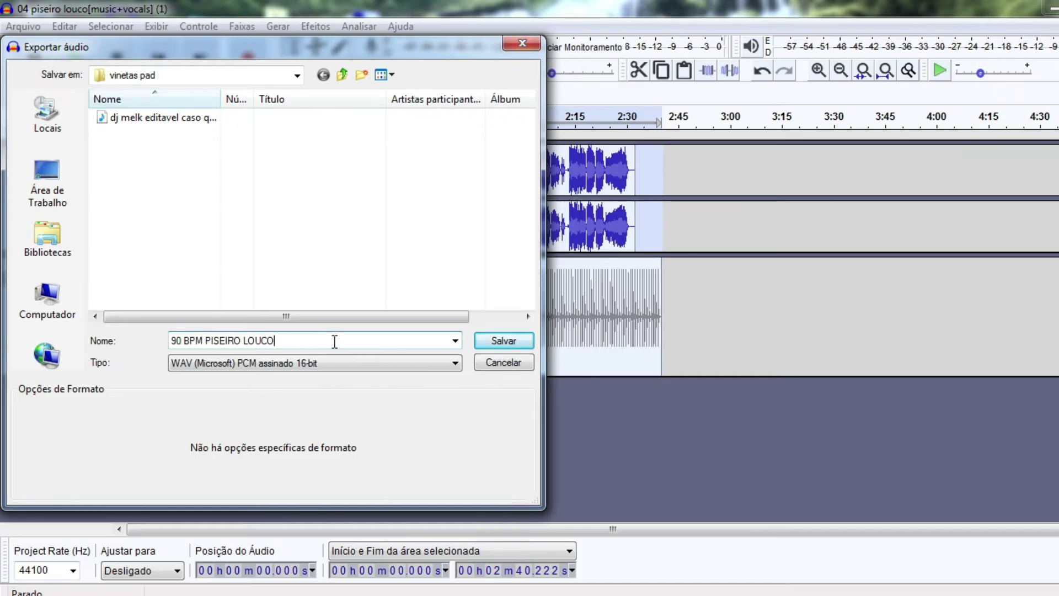
{"action": "type", "text": "VINHET"}
{"action": "key", "text": "BackSpace"}
{"action": "key", "text": "BackSpace"}
{"action": "key", "text": "BackSpace"}
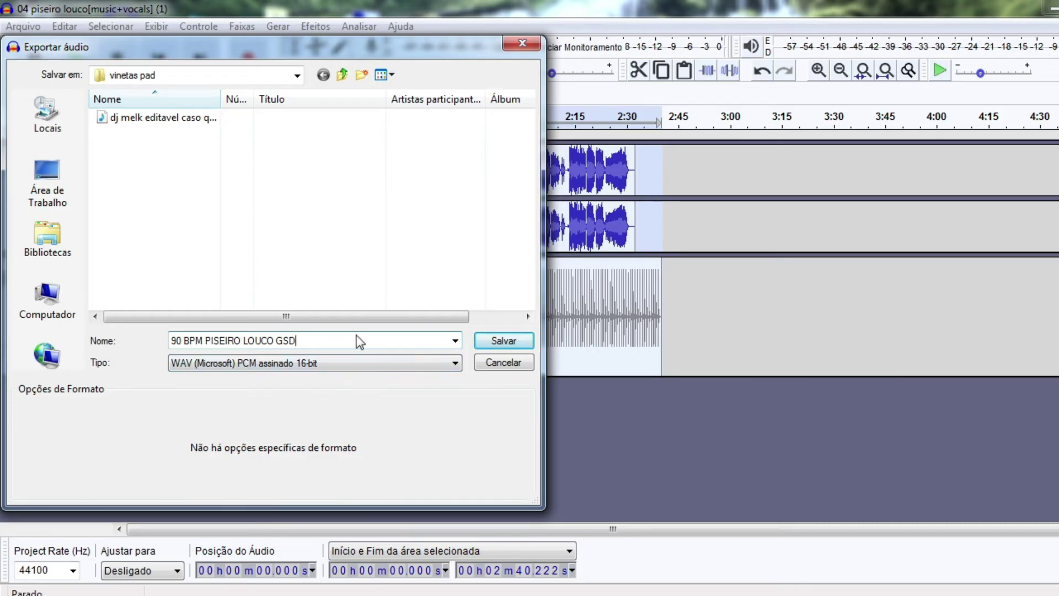
{"action": "left_click", "coordinate": [496, 340]}
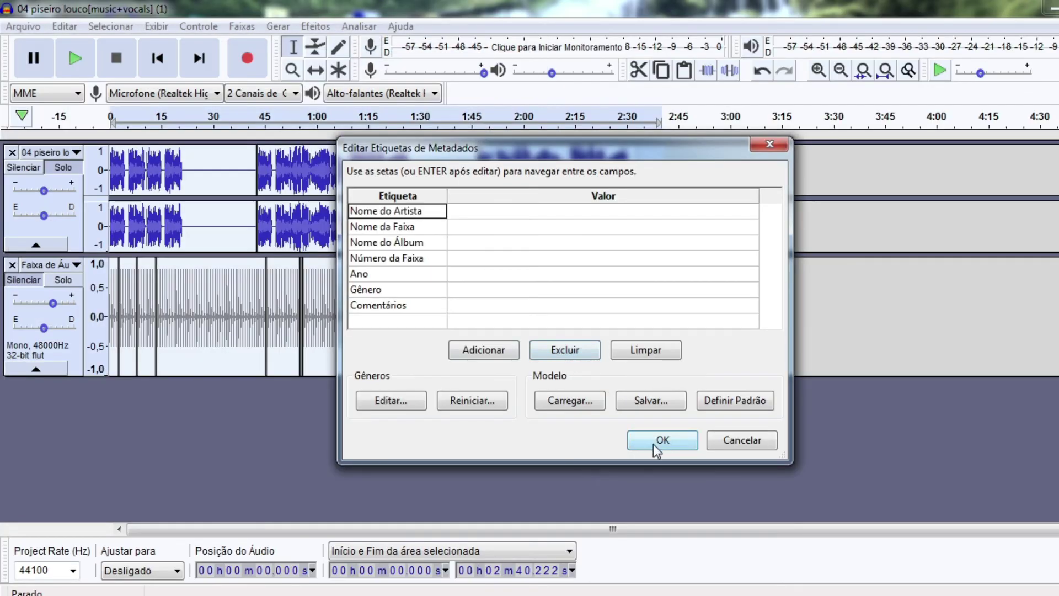
{"action": "left_click", "coordinate": [654, 438]}
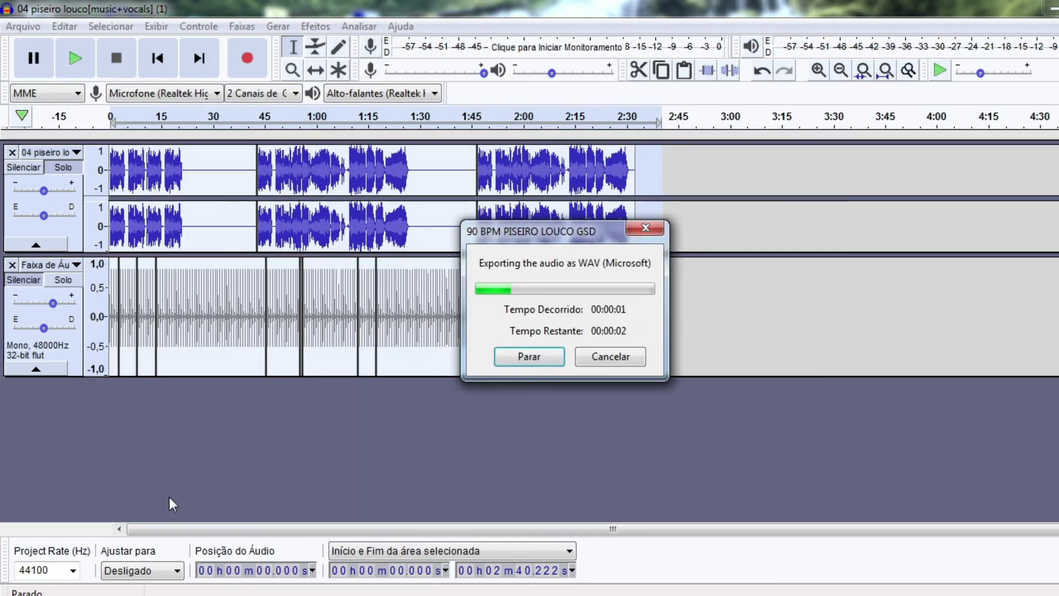
Step: Switch to Windows Explorer and open the vinetas pad folder inside the desktop's cabeça folder
{"action": "mouse_move", "coordinate": [107, 594]}
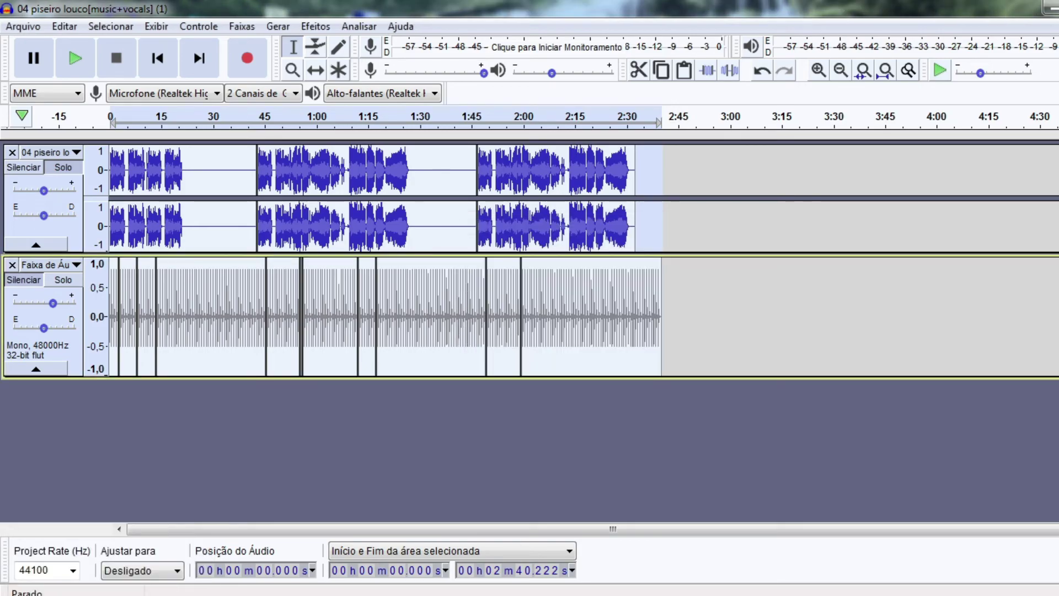
{"action": "left_click", "coordinate": [108, 593]}
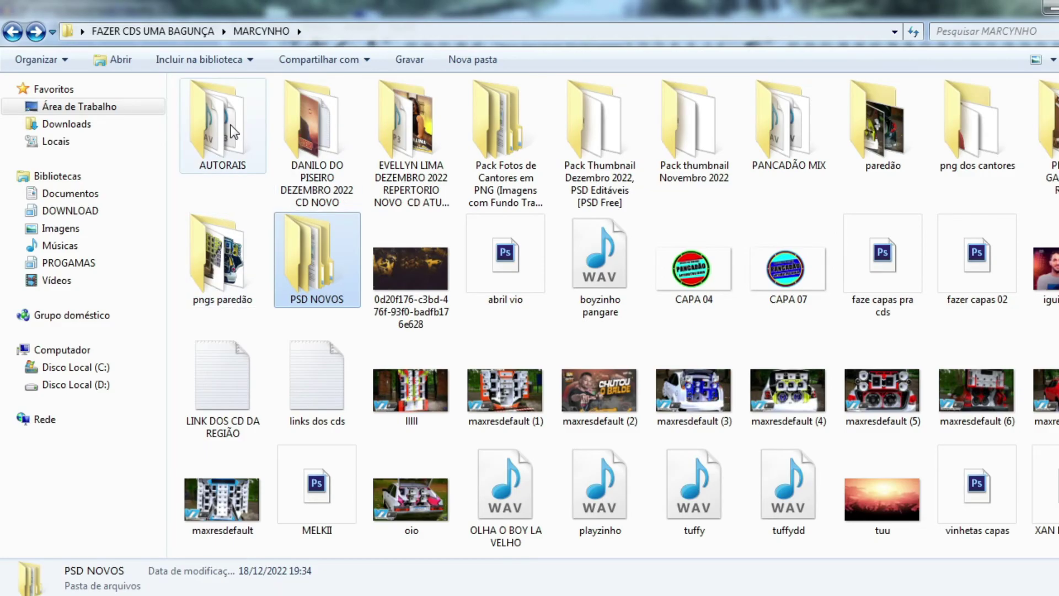
{"action": "left_click", "coordinate": [55, 106]}
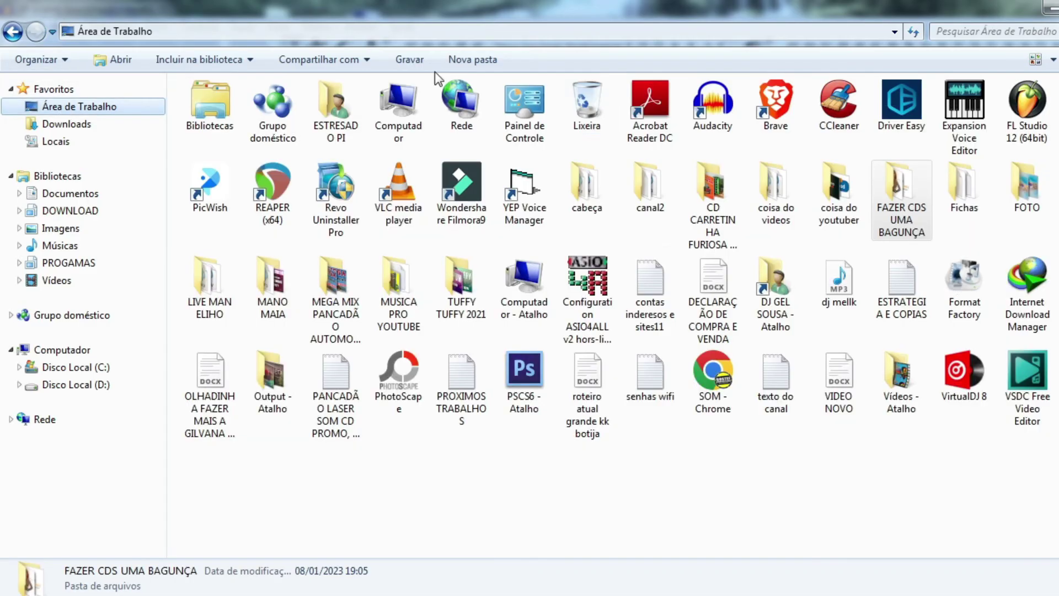
{"action": "double_click", "coordinate": [586, 184]}
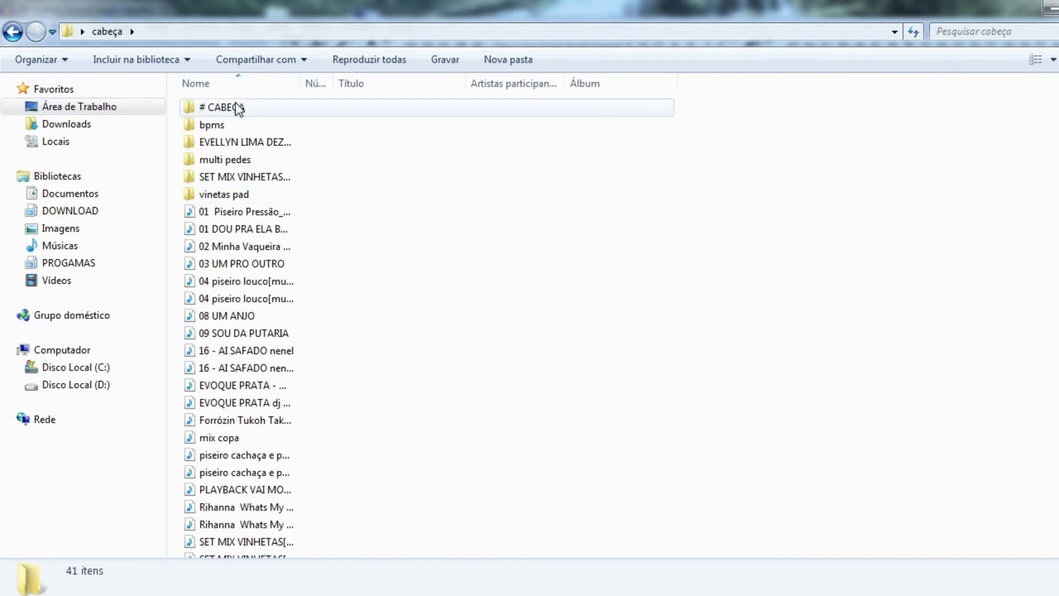
{"action": "double_click", "coordinate": [243, 194]}
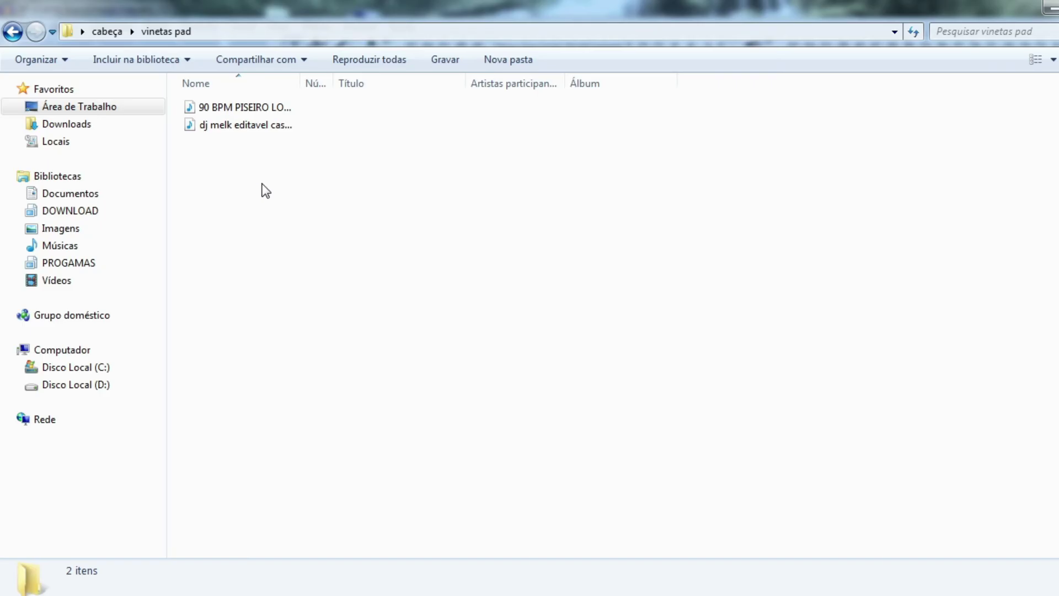
Step: Check the exported 90 BPM file, show the folder's files as larger icons and return to Audacity
{"action": "left_click", "coordinate": [246, 106]}
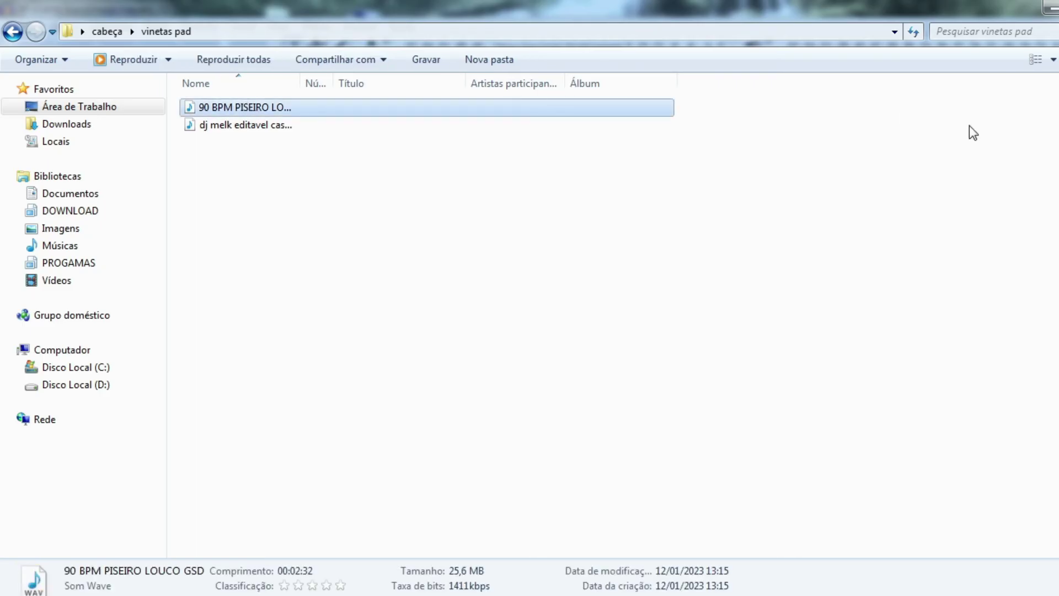
{"action": "left_click", "coordinate": [1052, 60]}
{"action": "left_click", "coordinate": [1048, 52]}
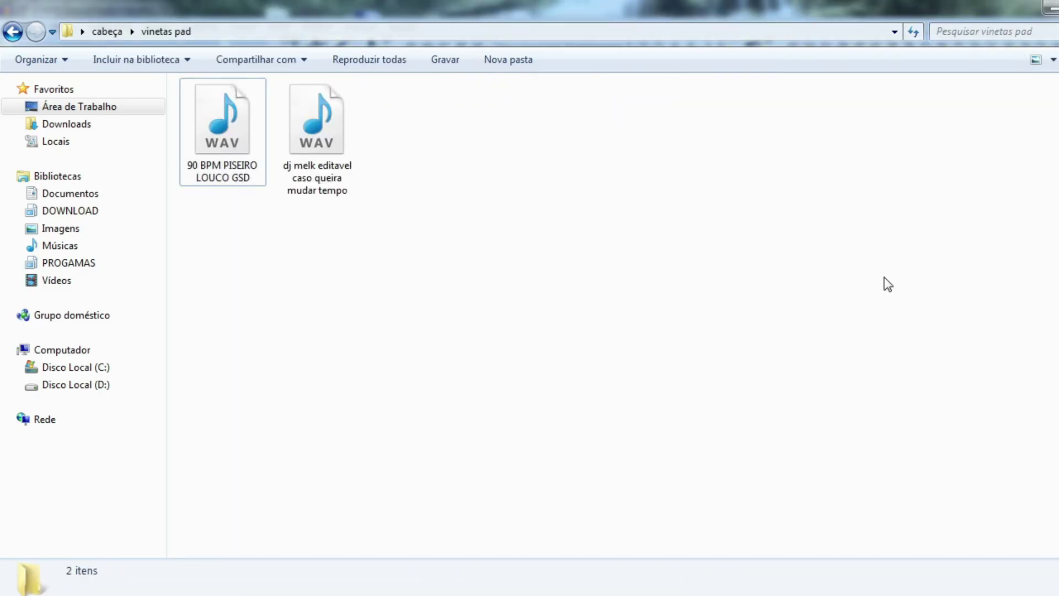
{"action": "left_click", "coordinate": [1053, 6]}
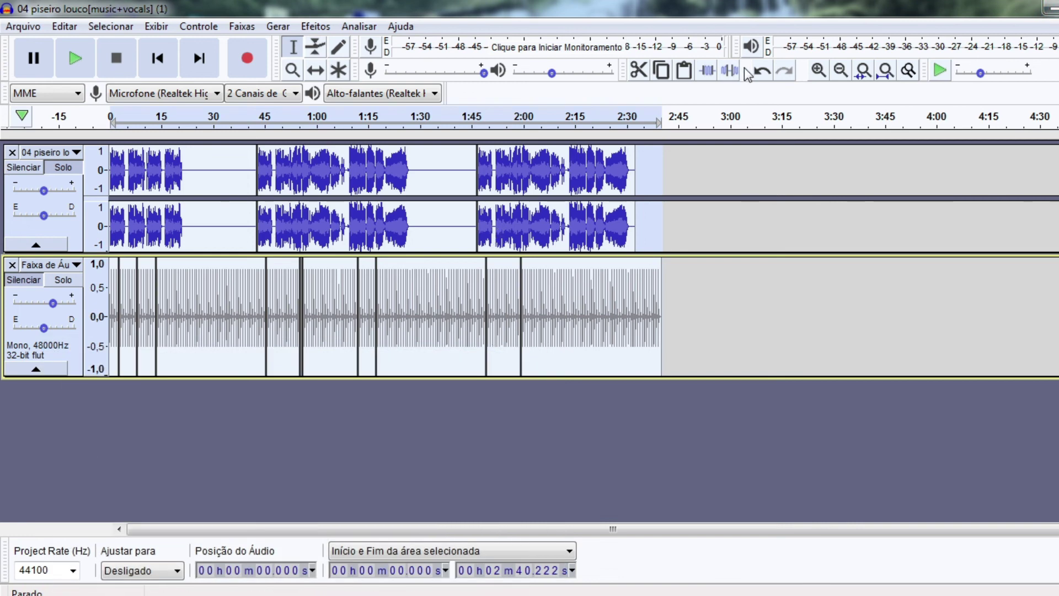
Step: Undo the 90 BPM tempo change on both tracks
{"action": "left_click", "coordinate": [761, 71]}
{"action": "left_click", "coordinate": [784, 71]}
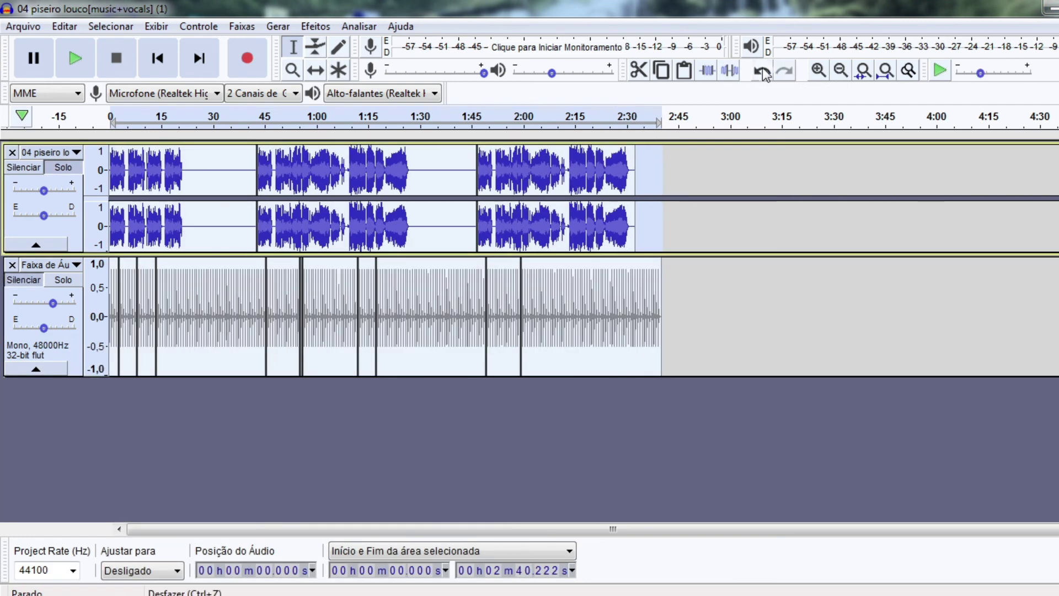
{"action": "left_click", "coordinate": [761, 70]}
Step: Change the tempo of both tracks from 100 to 93 beats per minute
{"action": "left_click", "coordinate": [316, 26]}
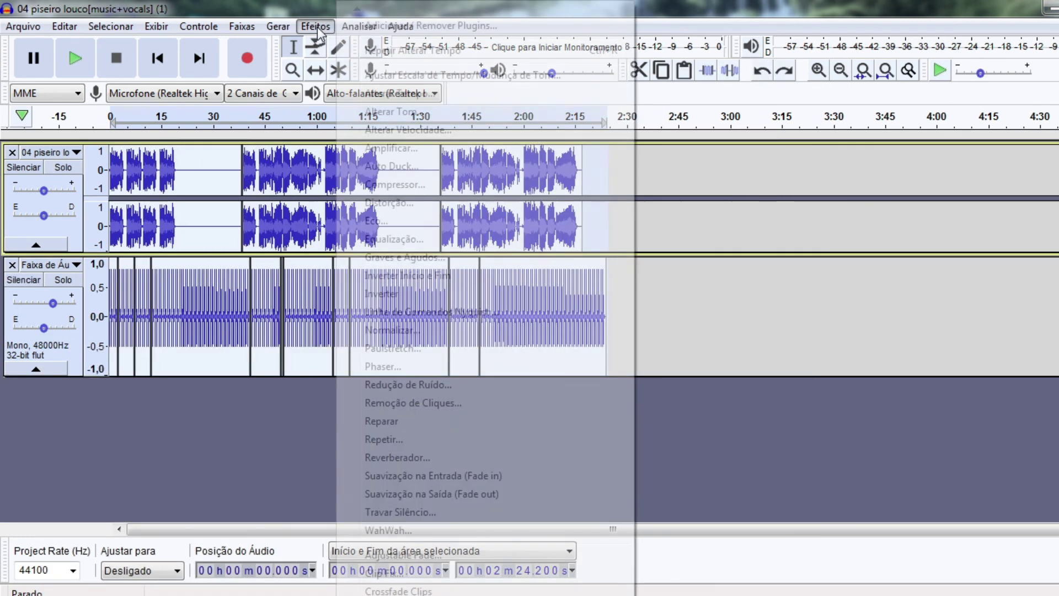
{"action": "left_click", "coordinate": [391, 93]}
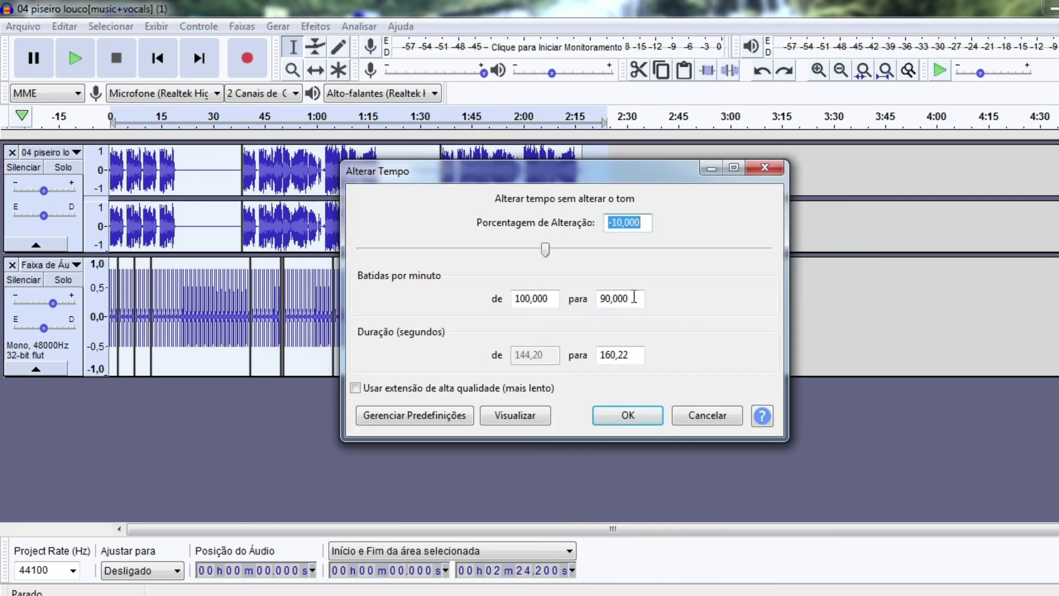
{"action": "left_click", "coordinate": [634, 298]}
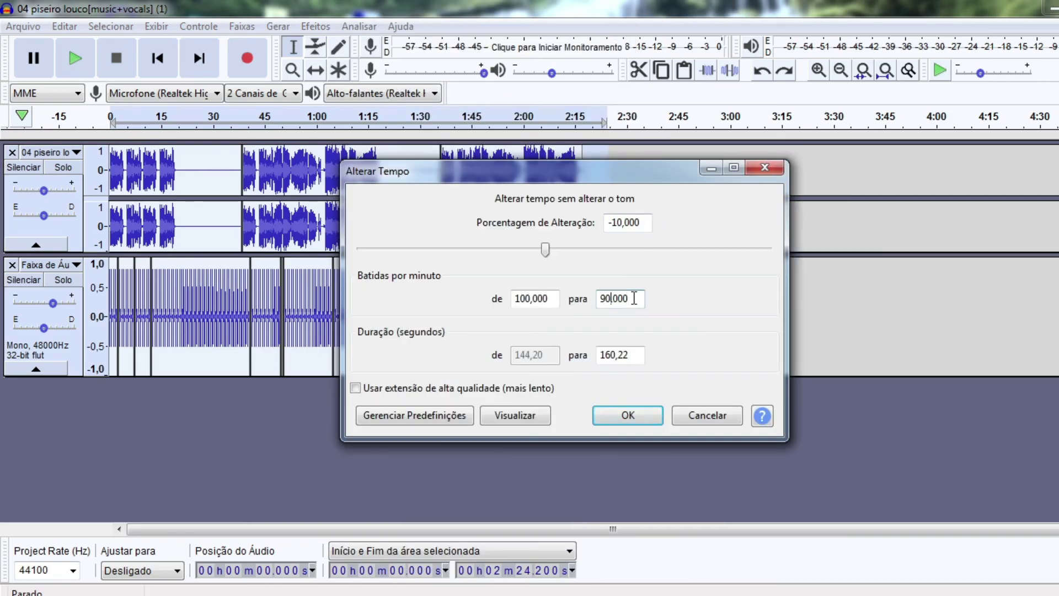
{"action": "key", "text": "BackSpace"}
{"action": "key", "text": "BackSpace"}
{"action": "key", "text": "BackSpace"}
{"action": "key", "text": "BackSpace"}
{"action": "key", "text": "BackSpace"}
{"action": "type", "text": "3,000"}
{"action": "left_click", "coordinate": [625, 415]}
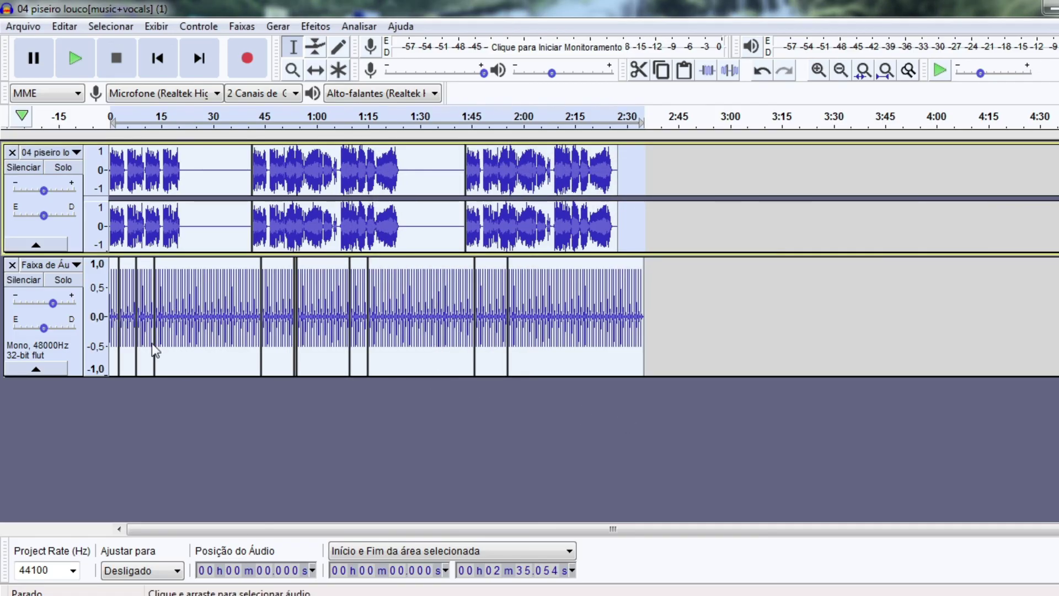
Step: Mute the metronome track and start a WAV export of the vocal
{"action": "left_click", "coordinate": [22, 280]}
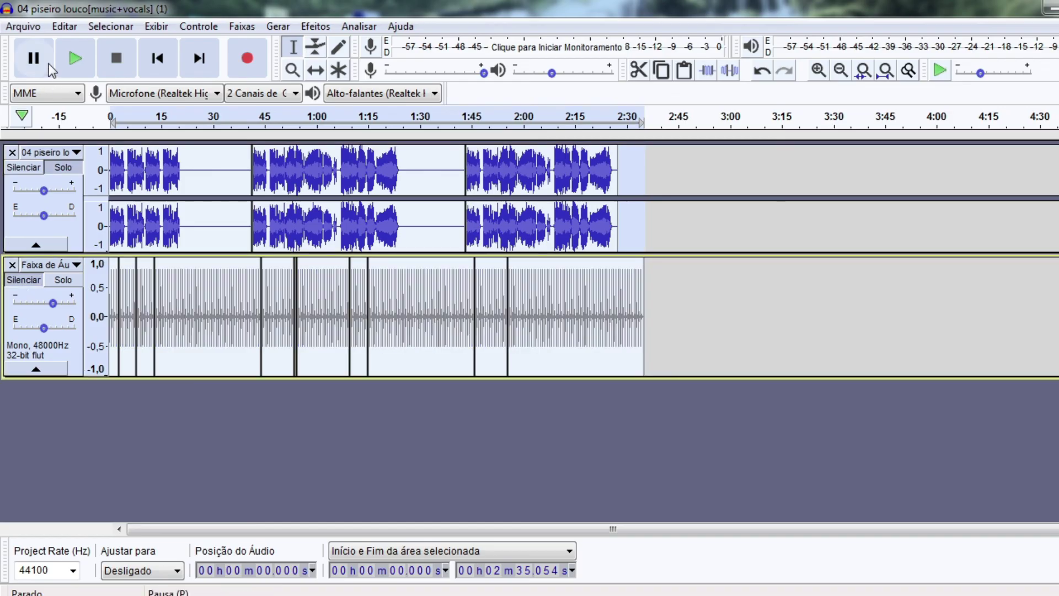
{"action": "left_click", "coordinate": [22, 26]}
{"action": "mouse_move", "coordinate": [166, 161]}
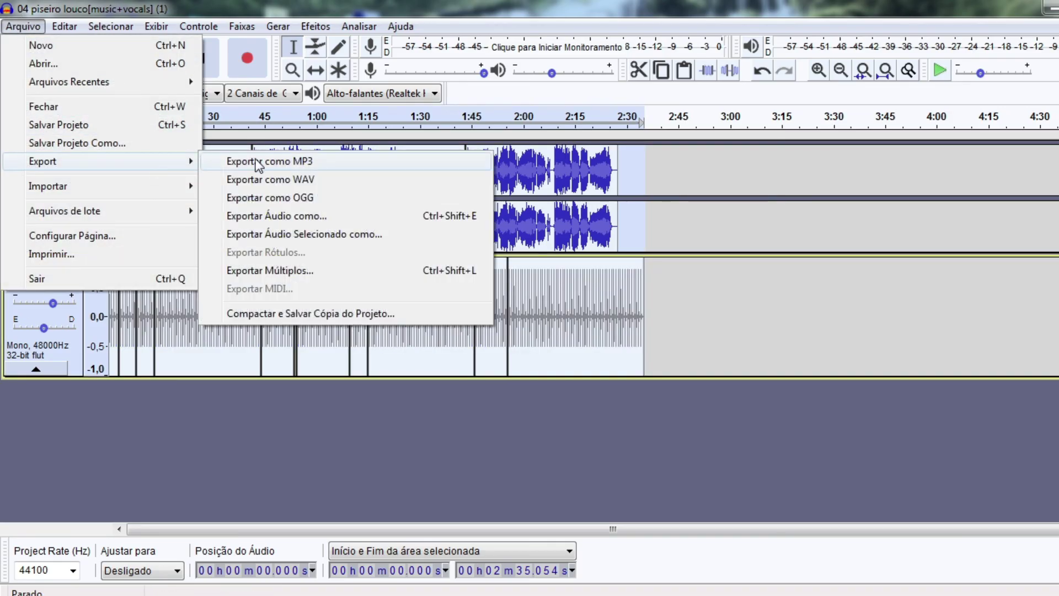
{"action": "left_click", "coordinate": [273, 179]}
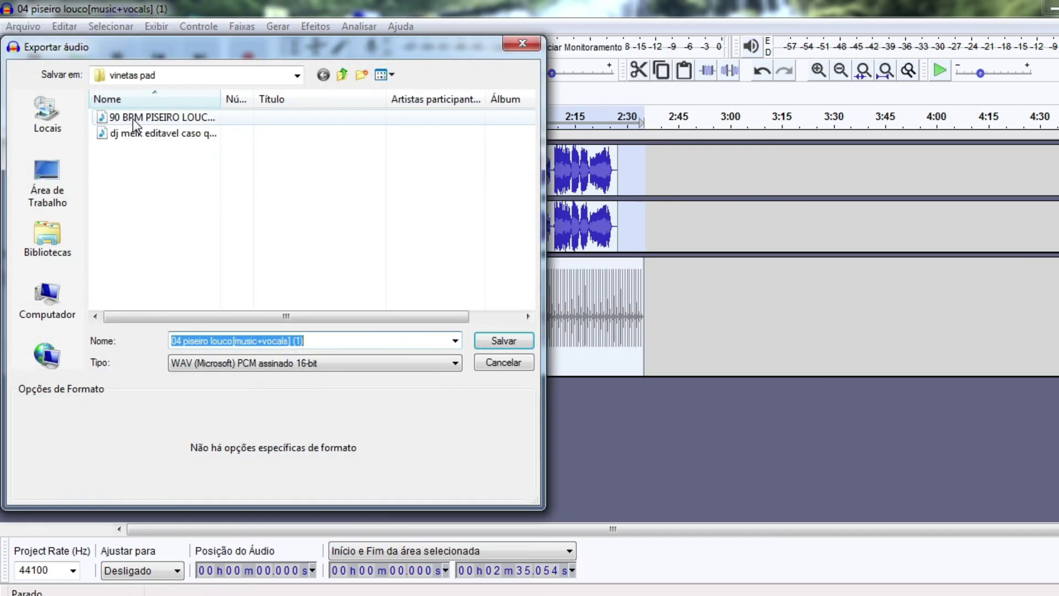
Step: Reuse the existing export's name as "93 BPM PISEIRO LOUCO GSD" and export the WAV with empty metadata tags
{"action": "left_click", "coordinate": [133, 118]}
{"action": "left_click", "coordinate": [182, 341]}
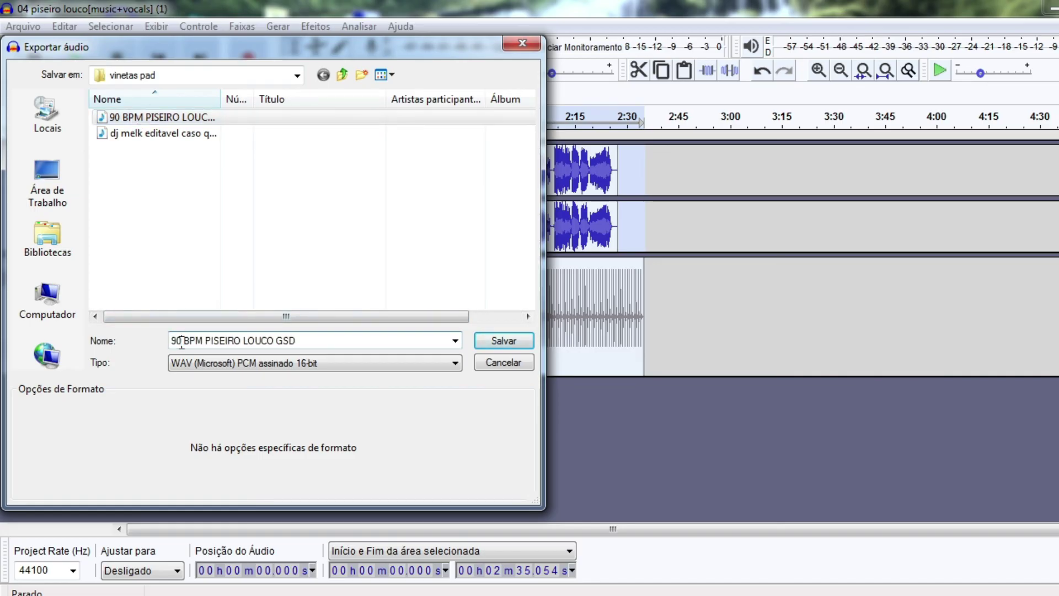
{"action": "key", "text": "BackSpace"}
{"action": "type", "text": "3"}
{"action": "left_click", "coordinate": [503, 342]}
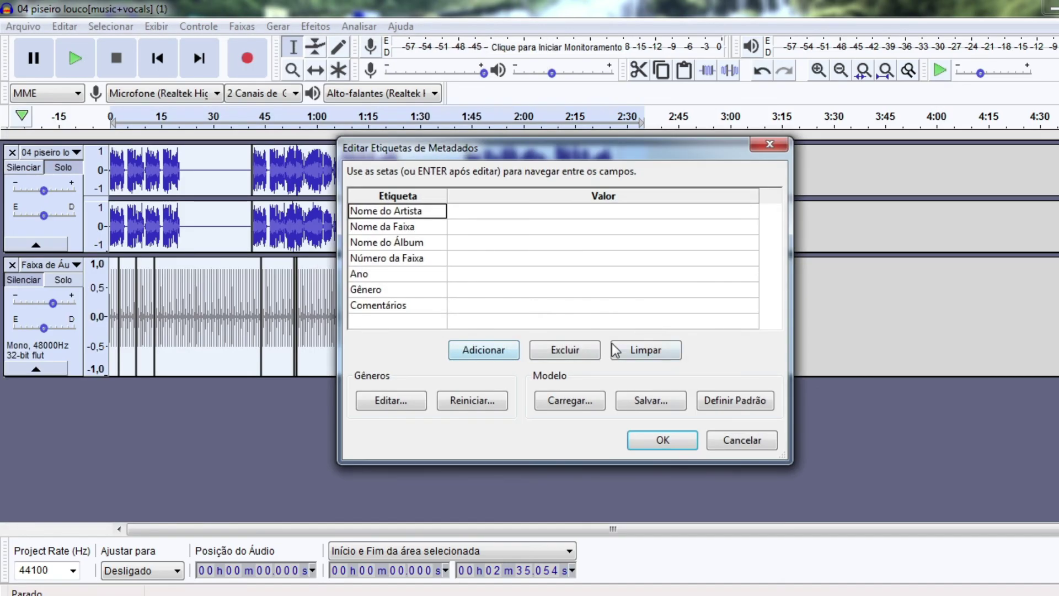
{"action": "left_click", "coordinate": [661, 439]}
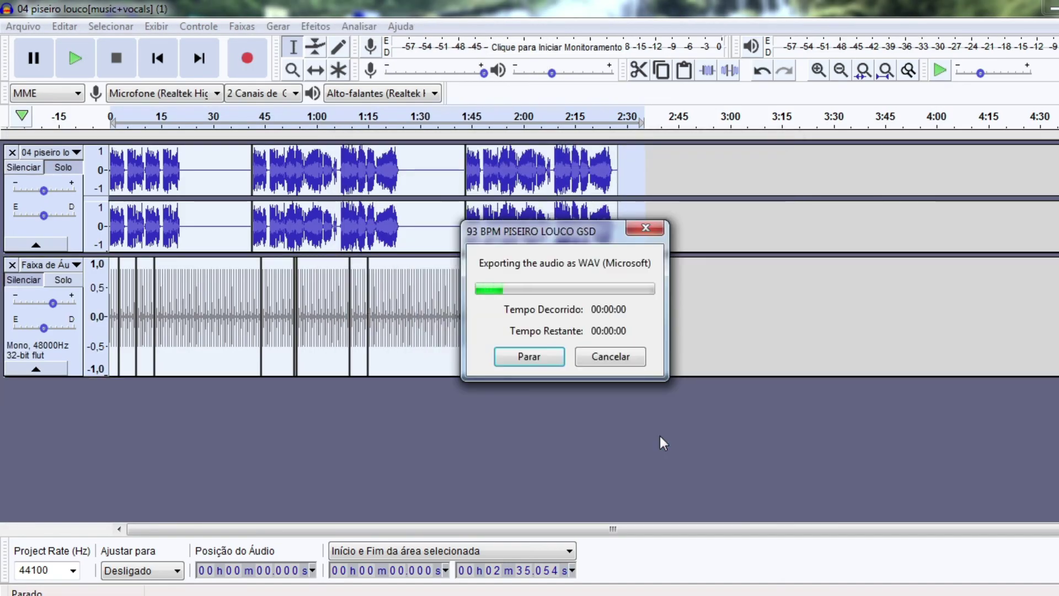